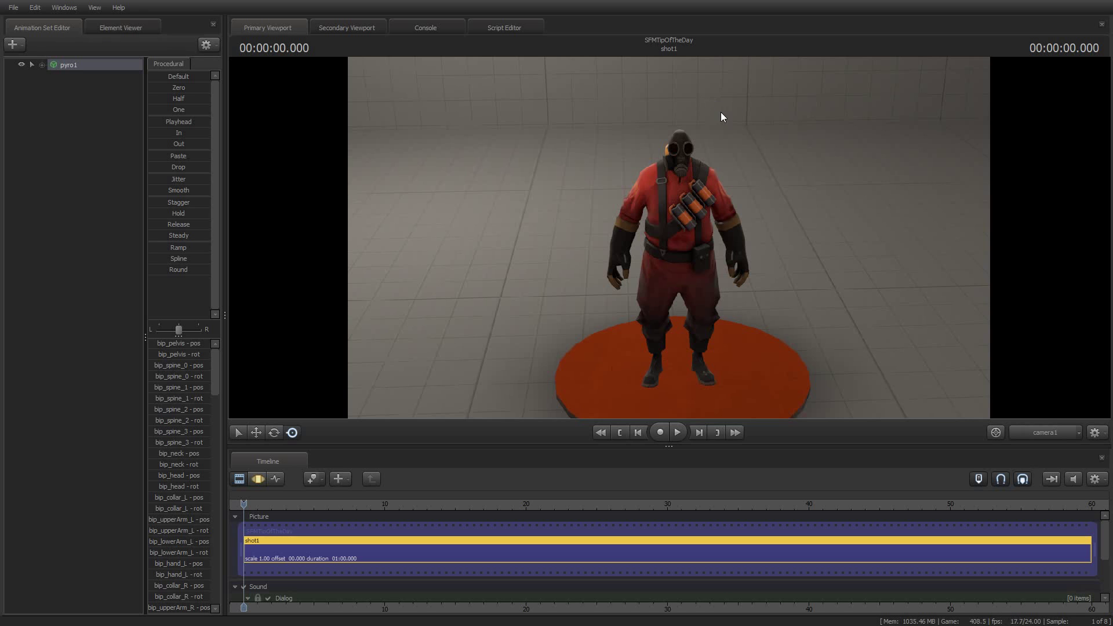
Step: Create an animation set for the pyro_halloween_gasmask.mdl model, filtering the model list by "gasmas"
mouse_move(722, 113)
left_mouse_down()
mouse_move(745, 114)
mouse_move(730, 114)
mouse_move(741, 99)
mouse_move(721, 113)
left_mouse_up()
key("w")
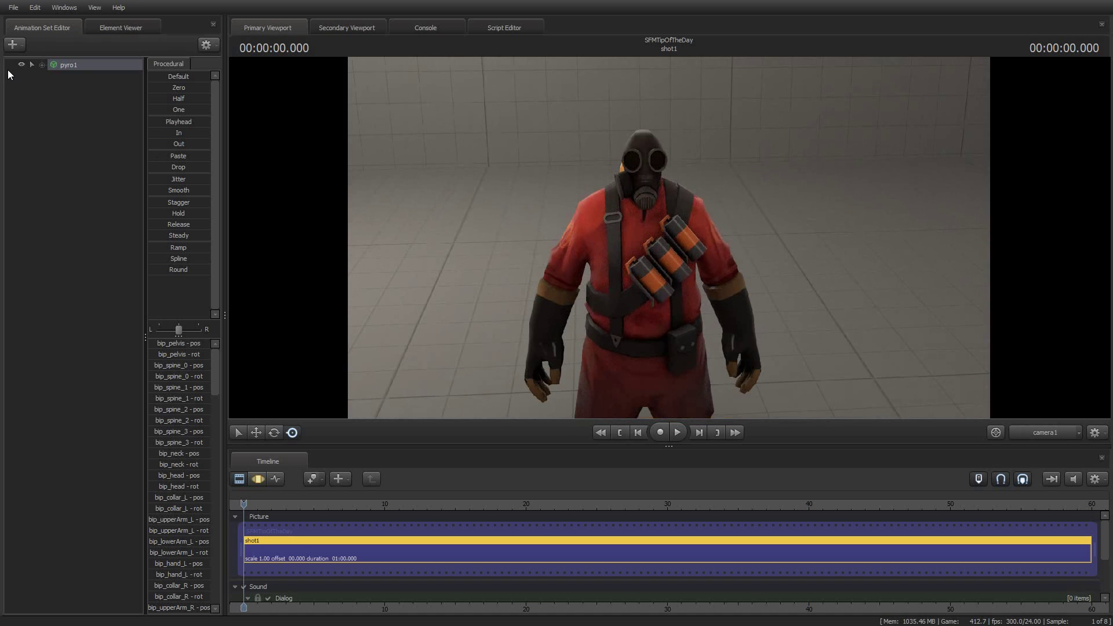
right_click(40, 130)
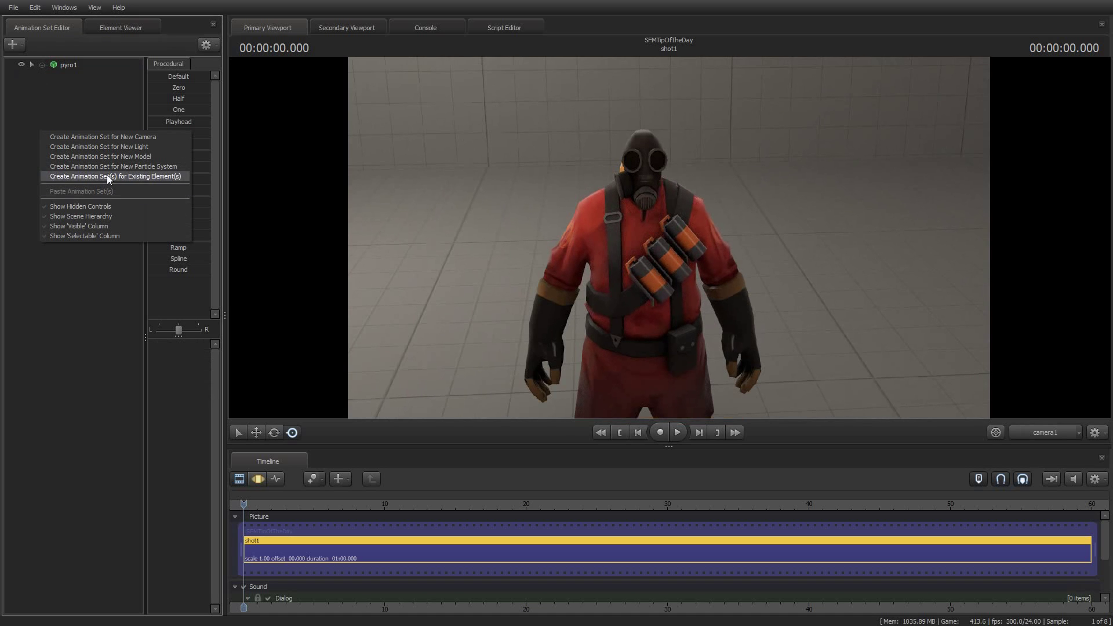
left_click(105, 155)
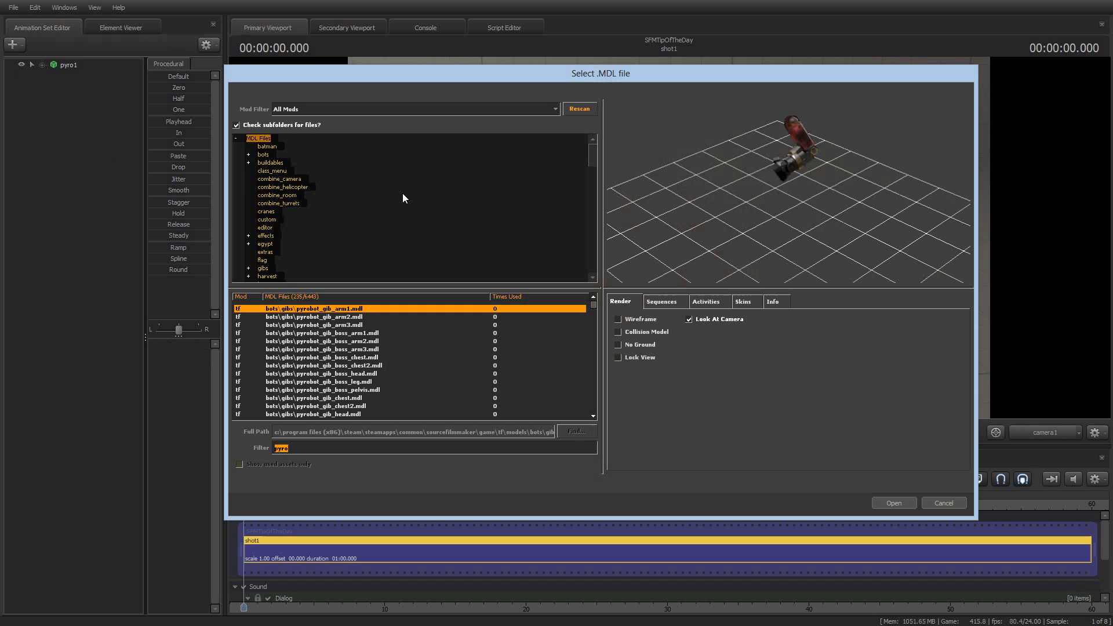
left_click(489, 449)
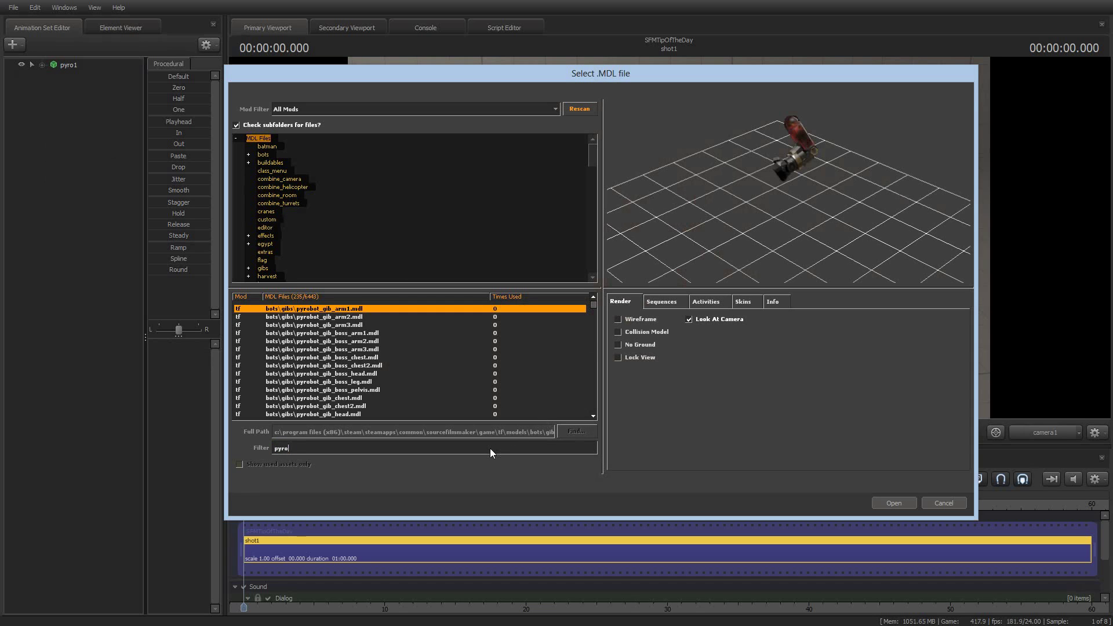
double_click(490, 449)
type("gasmas")
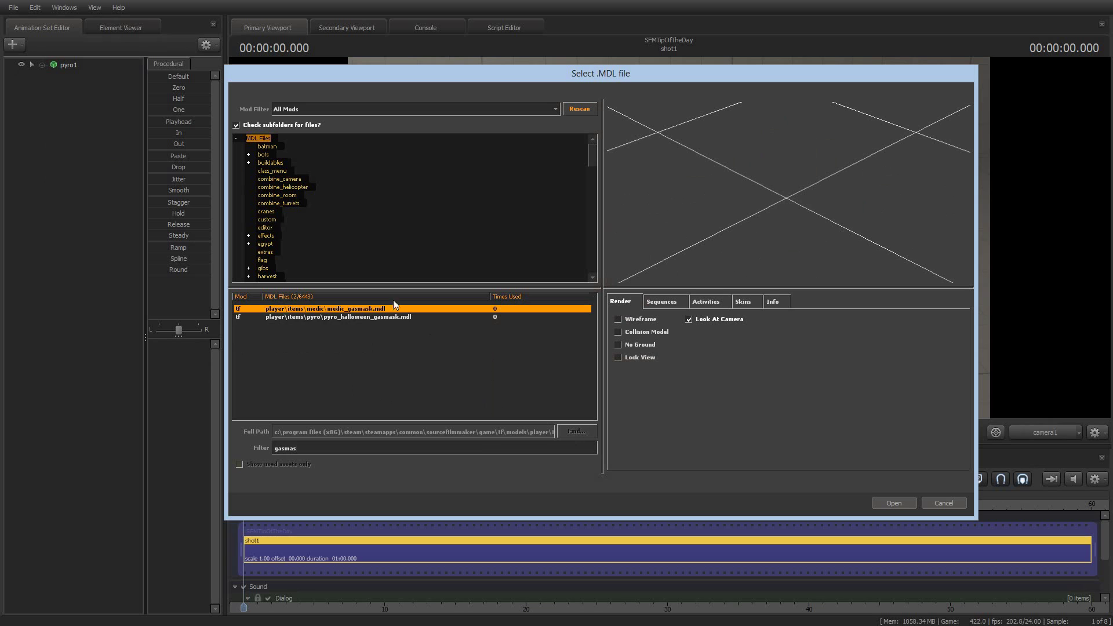
left_click(376, 318)
left_click_drag(763, 212, 789, 192)
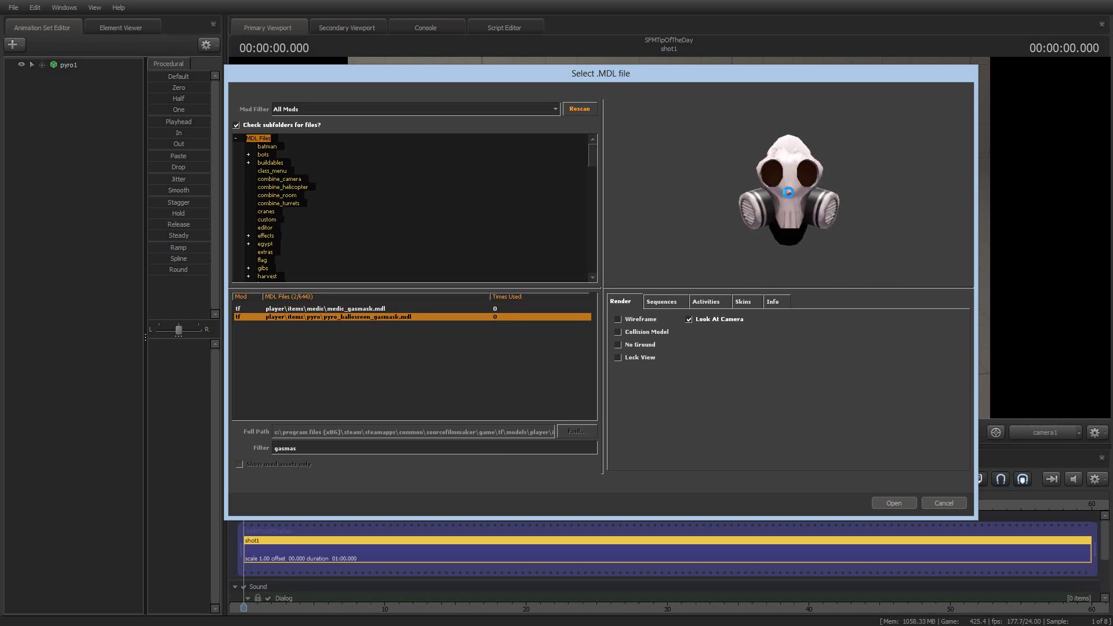
left_click(894, 503)
Step: Switch the timeline to the Motion Editor and select the whole pyro_halloween_gasmask1 animation set
left_click_drag(827, 253, 826, 252)
key("s")
left_click_drag(670, 236, 669, 238)
key("a")
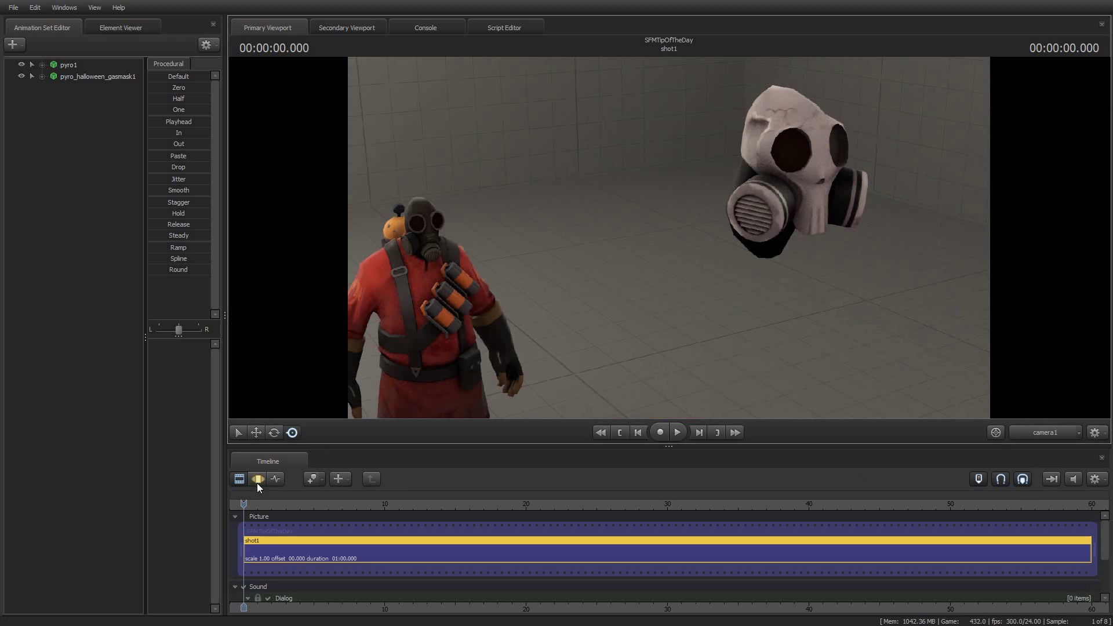
left_click(257, 481)
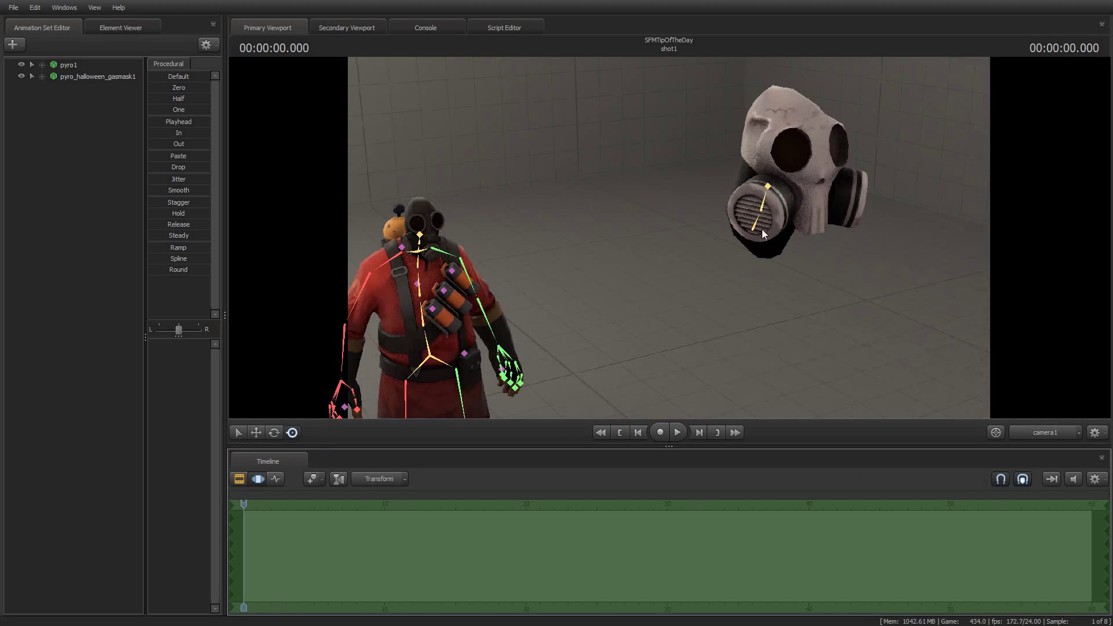
left_click(97, 77)
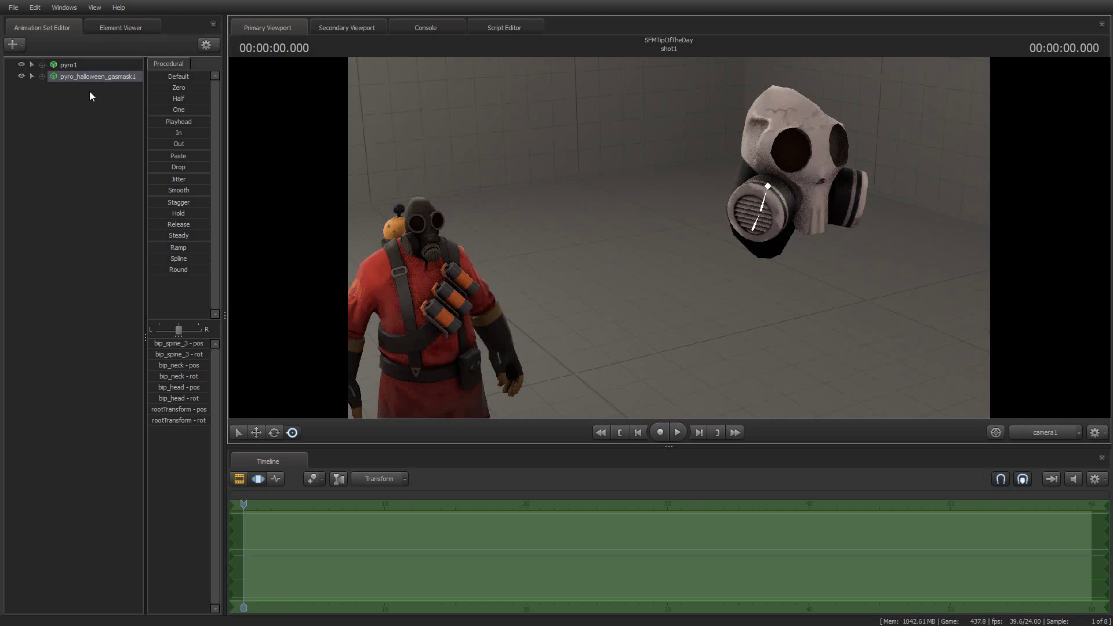
Step: Move the gas mask from its starting spot toward the Pyro model
left_click_drag(596, 286, 721, 268)
key("s")
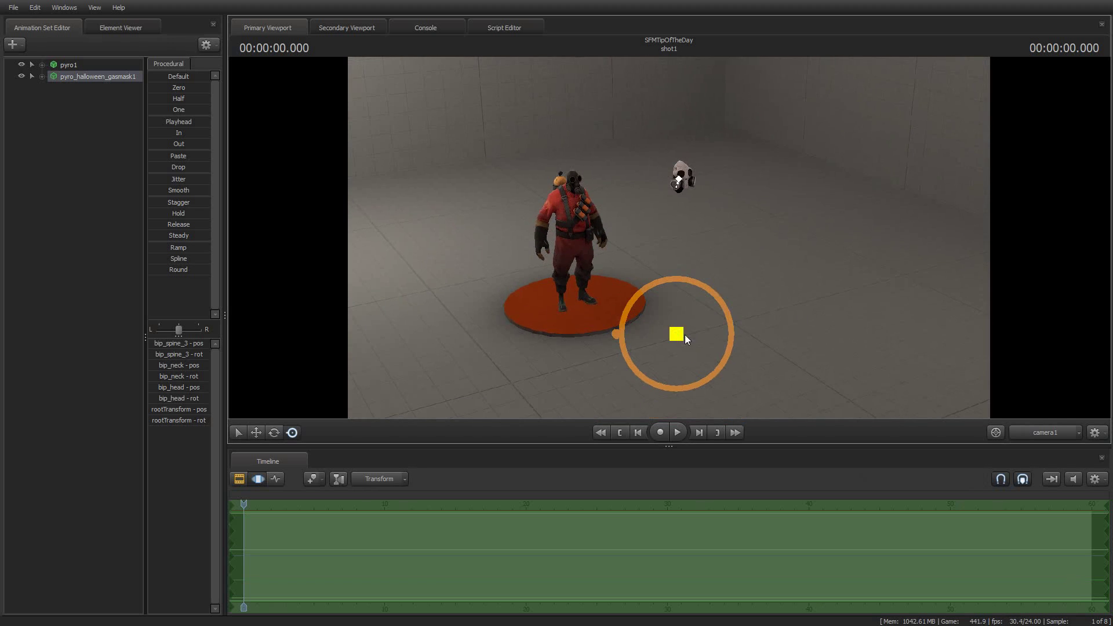
left_click_drag(680, 335, 575, 335)
left_click_drag(638, 302, 580, 200)
key("w")
key("w")
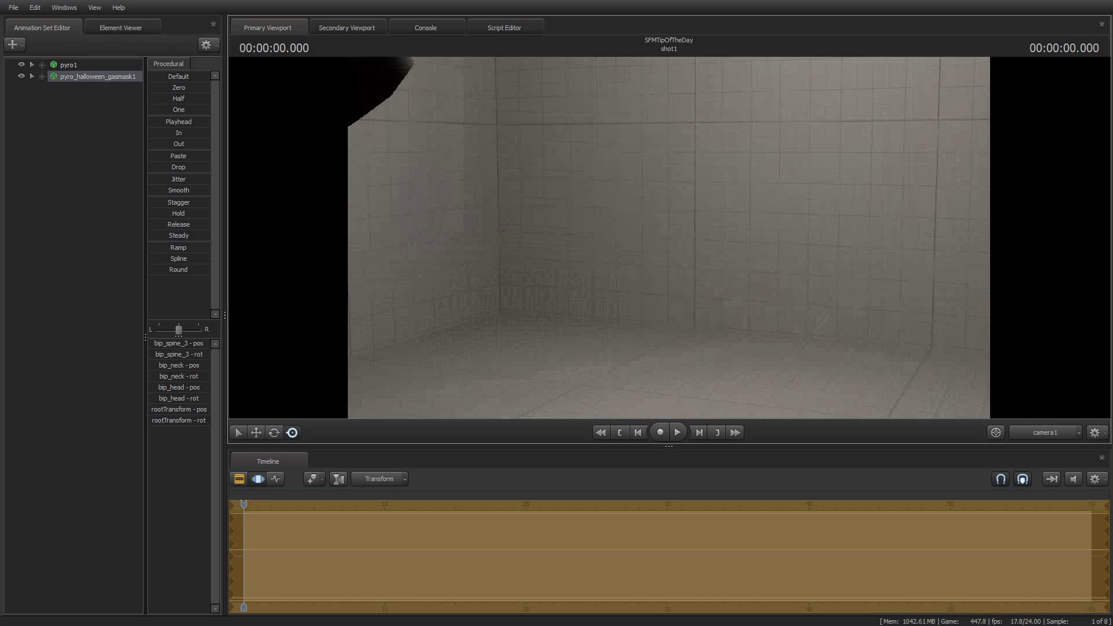
scroll(669, 238, "down", 8)
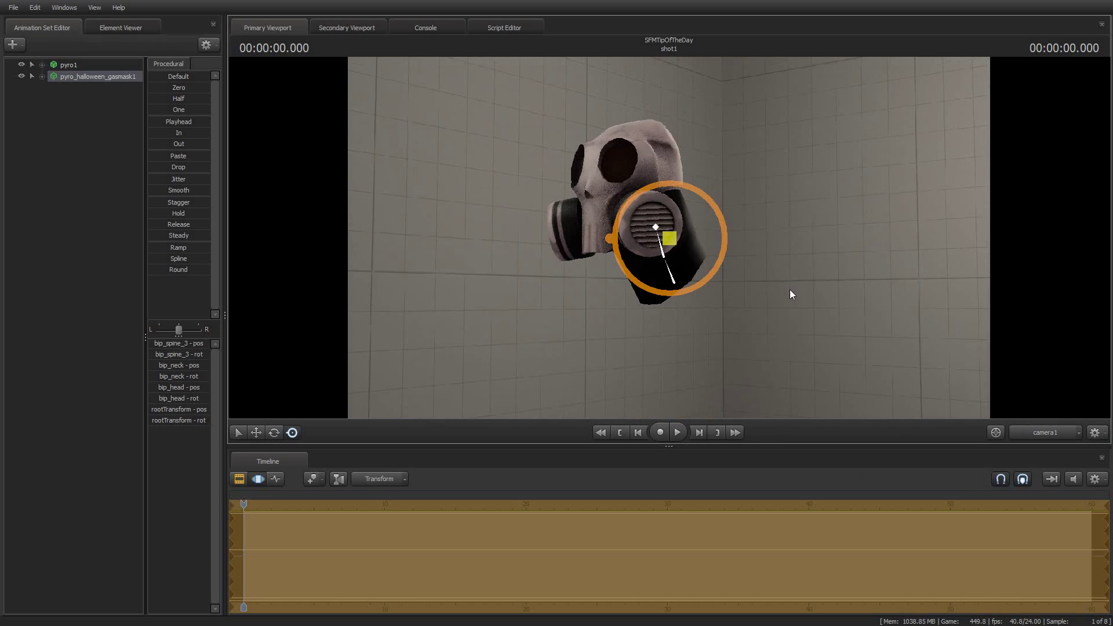
left_click_drag(793, 294, 673, 246)
key("a")
key("w")
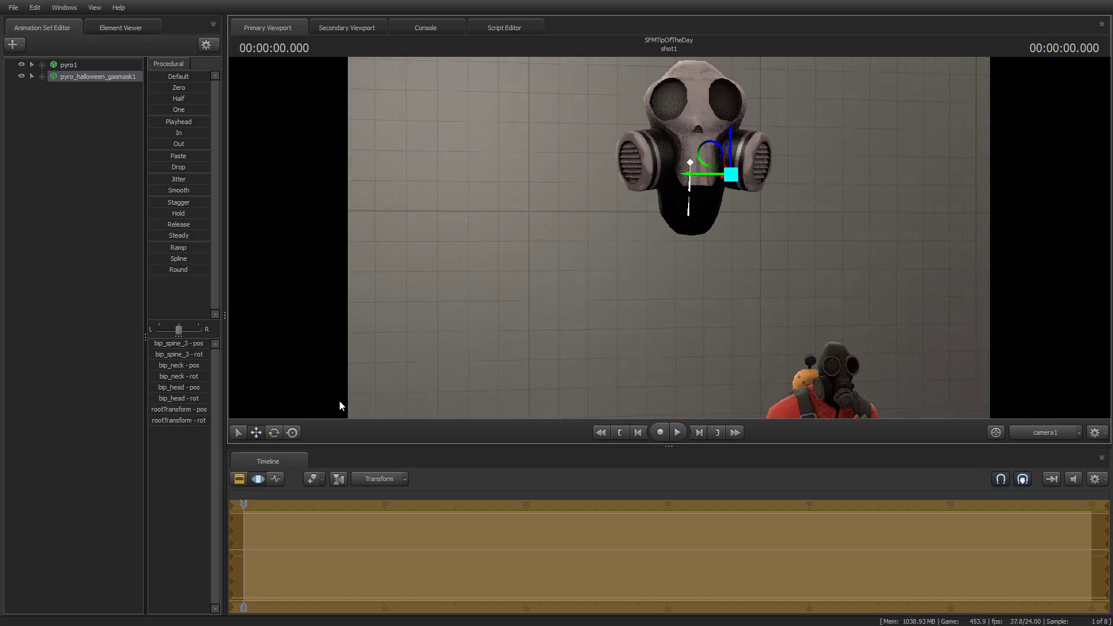
Step: Lower the gas mask to the Pyro's head height and bring it close to the head using the screen-space manipulator
left_click(292, 433)
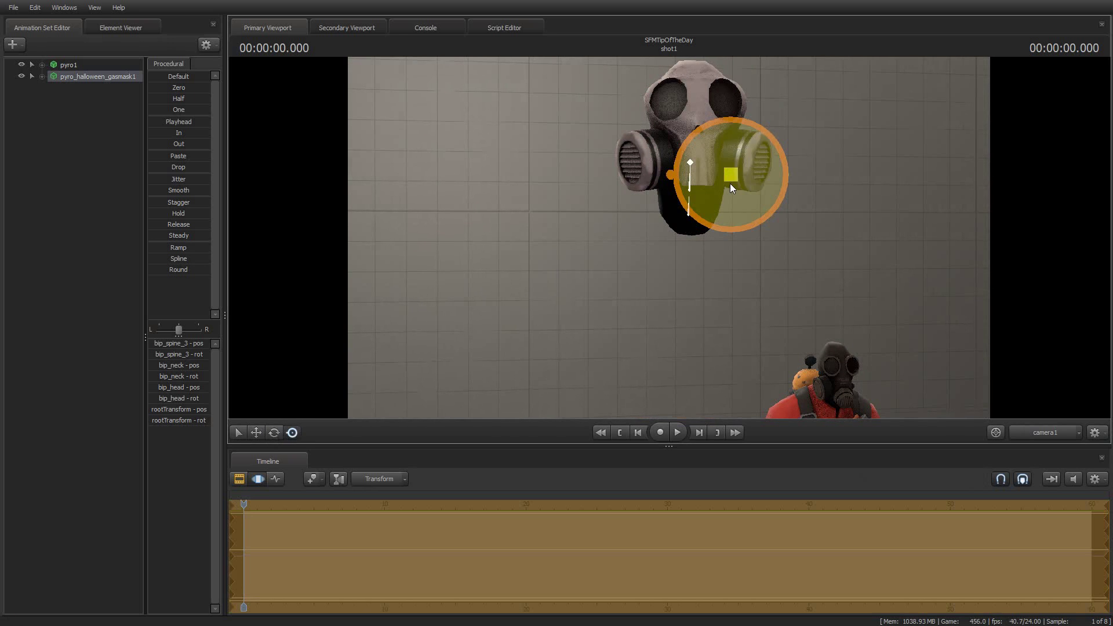
left_click_drag(731, 184, 850, 330)
left_click_drag(565, 146, 667, 179)
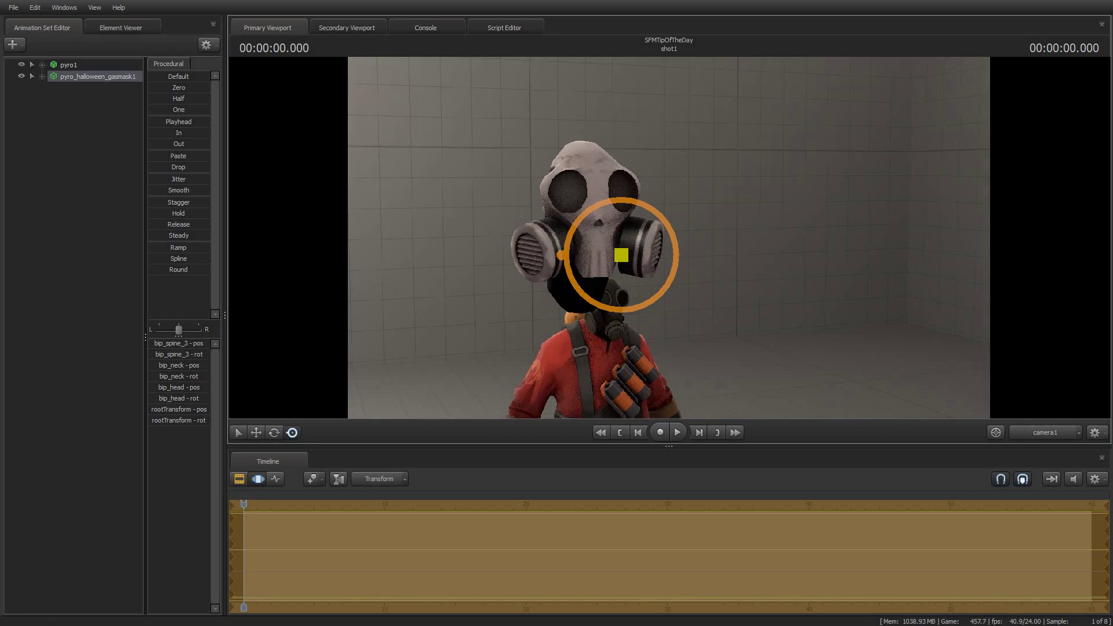
left_click_drag(621, 255, 1021, 181)
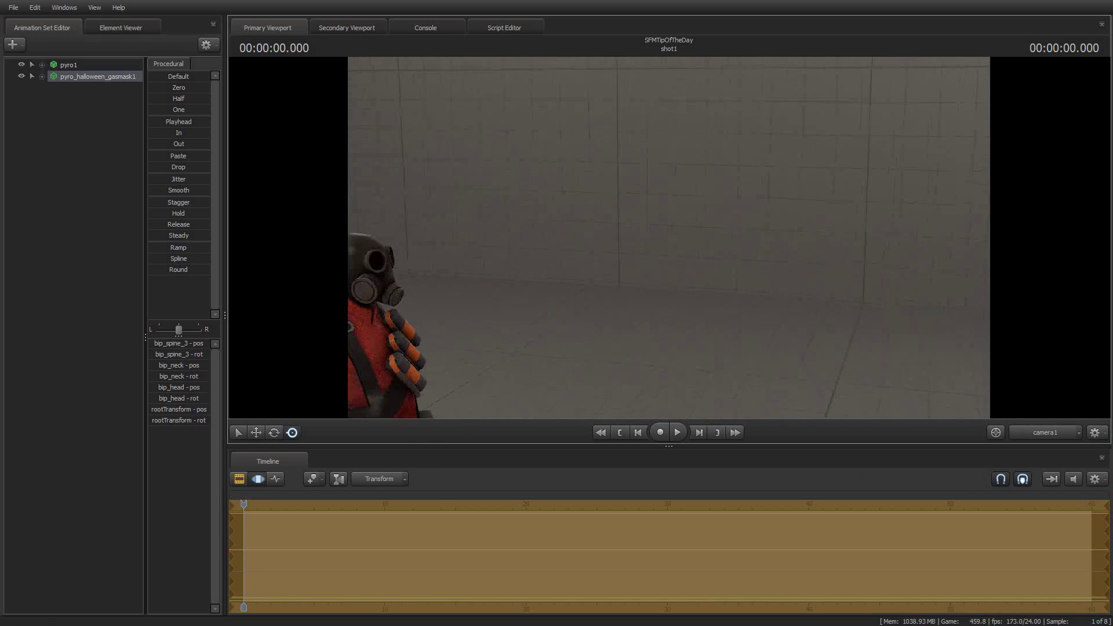
left_click_drag(580, 214, 394, 301)
left_click_drag(580, 249, 417, 284)
key("w")
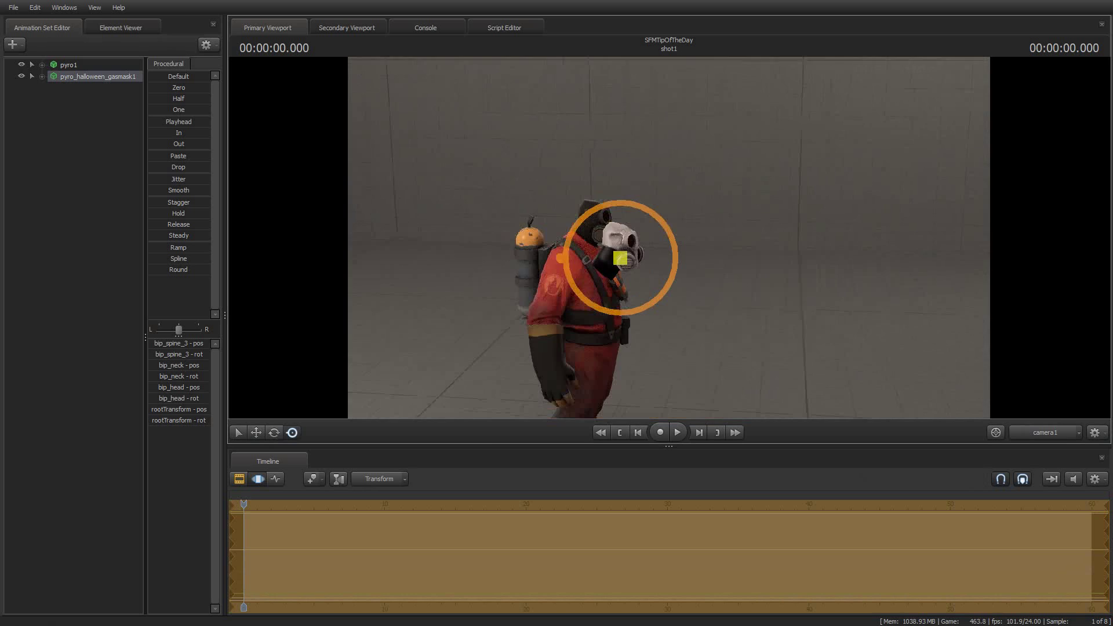
key("w")
left_click_drag(670, 237, 430, 255)
key("d")
key("s")
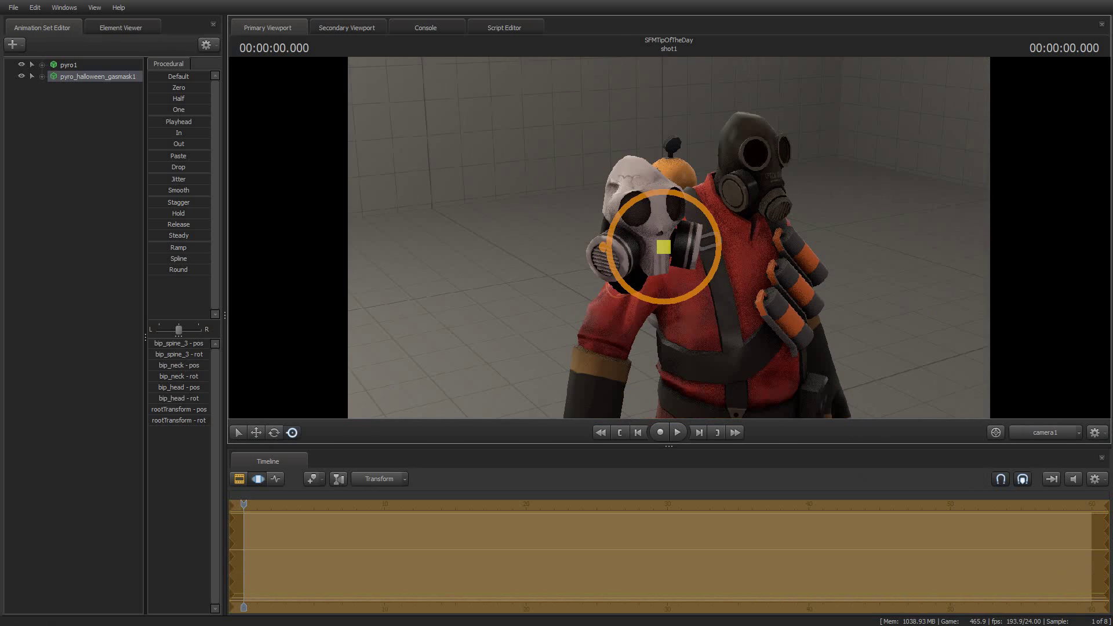
Step: Examine from several angles how the gas mask lines up with the Pyro's head
left_click_drag(598, 250, 655, 188)
key("w")
left_click_drag(797, 236, 1044, 223)
key("a")
left_click_drag(684, 213, 342, 232)
key("d")
left_click_drag(553, 202, 629, 196)
key("d")
left_click_drag(754, 208, 685, 204)
key("w")
left_click_drag(522, 207, 325, 204)
mouse_move(575, 191)
left_mouse_down()
mouse_move(522, 192)
mouse_move(575, 191)
left_mouse_up()
key("a")
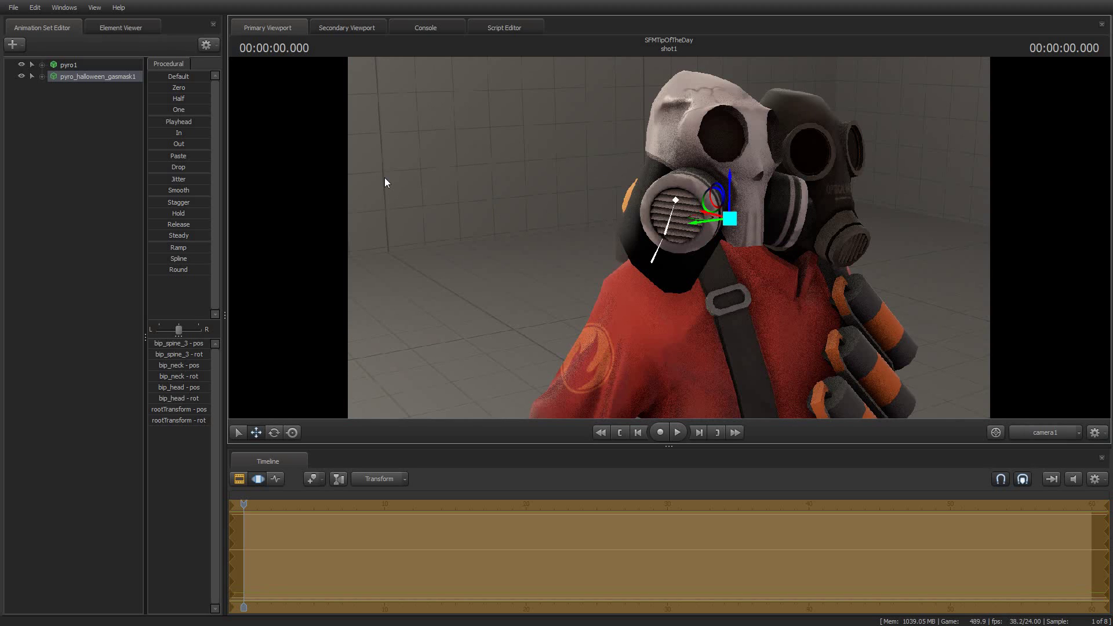
Step: Try shifting the gas mask by hand against the Pyro's head, and undo the last moves
left_click(292, 432)
left_click_drag(719, 201, 600, 220)
scroll(744, 230, "down", 5)
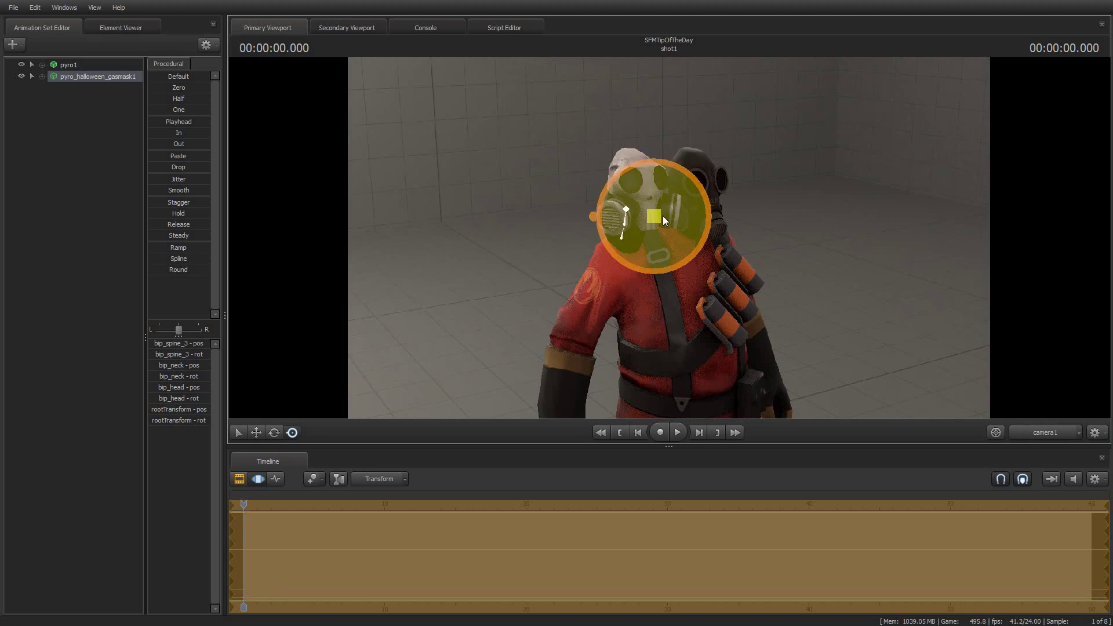
key("ctrl+z")
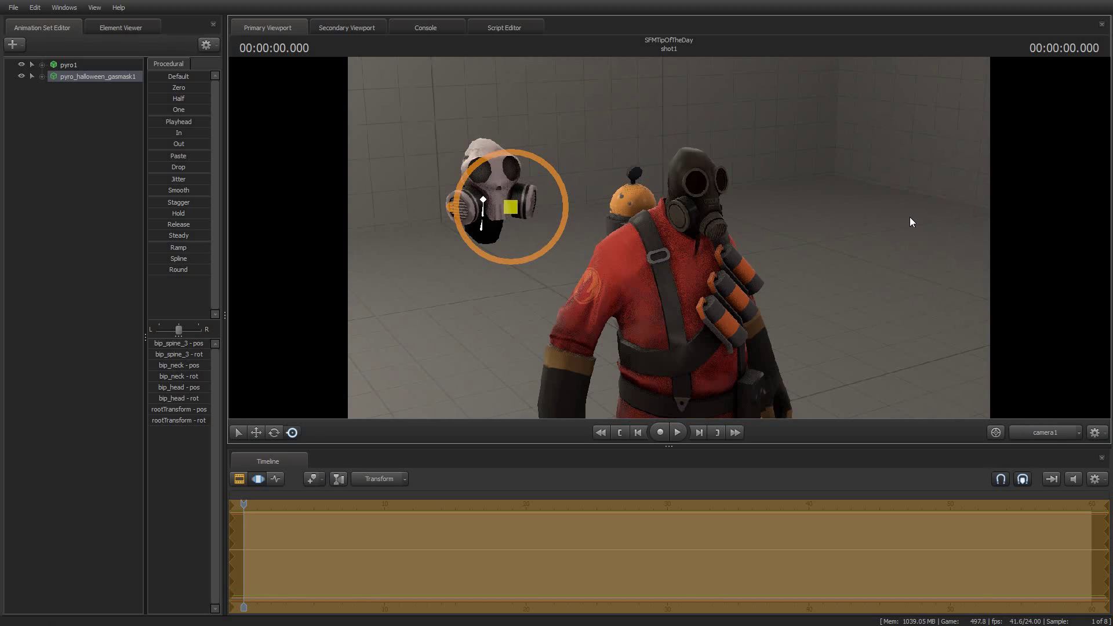
key("ctrl+z")
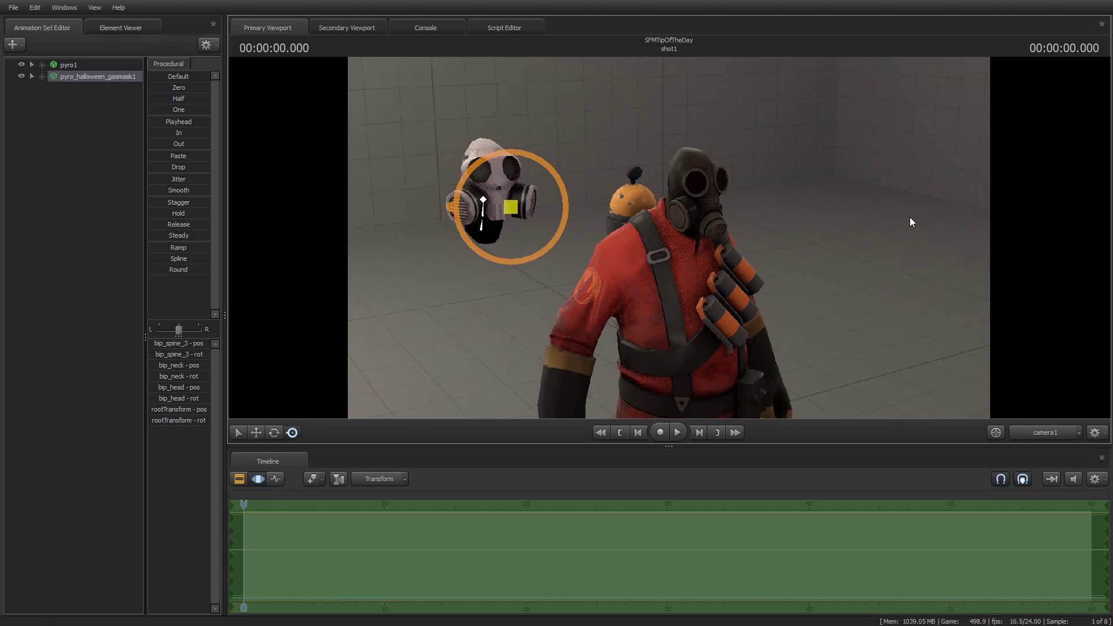
Step: Set the grenades body group of pyro1 to <none>
left_click(69, 65)
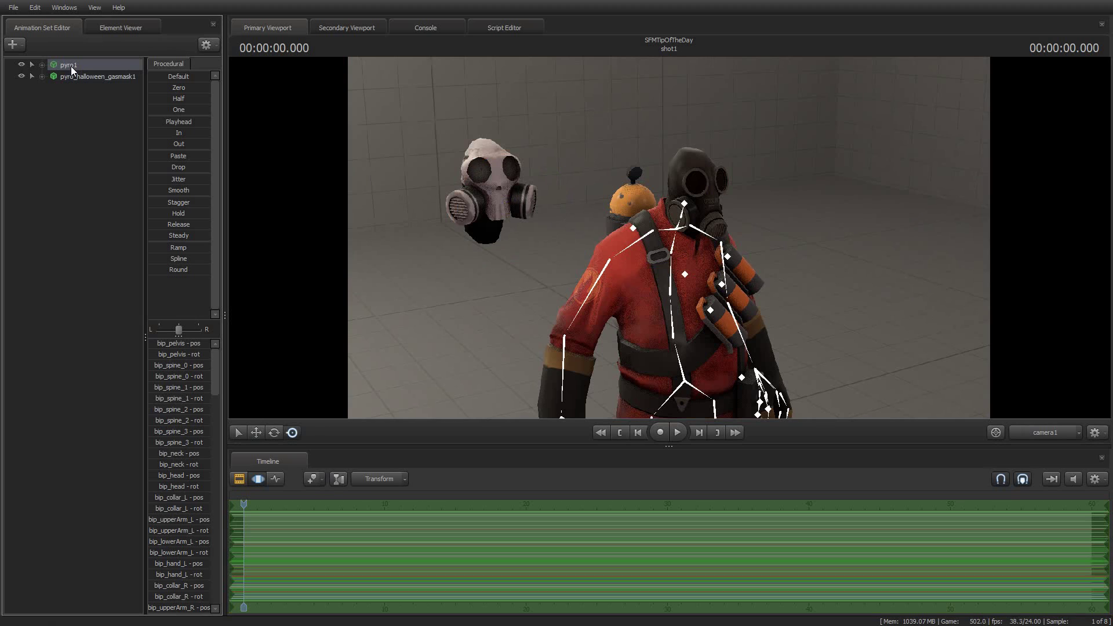
right_click(71, 66)
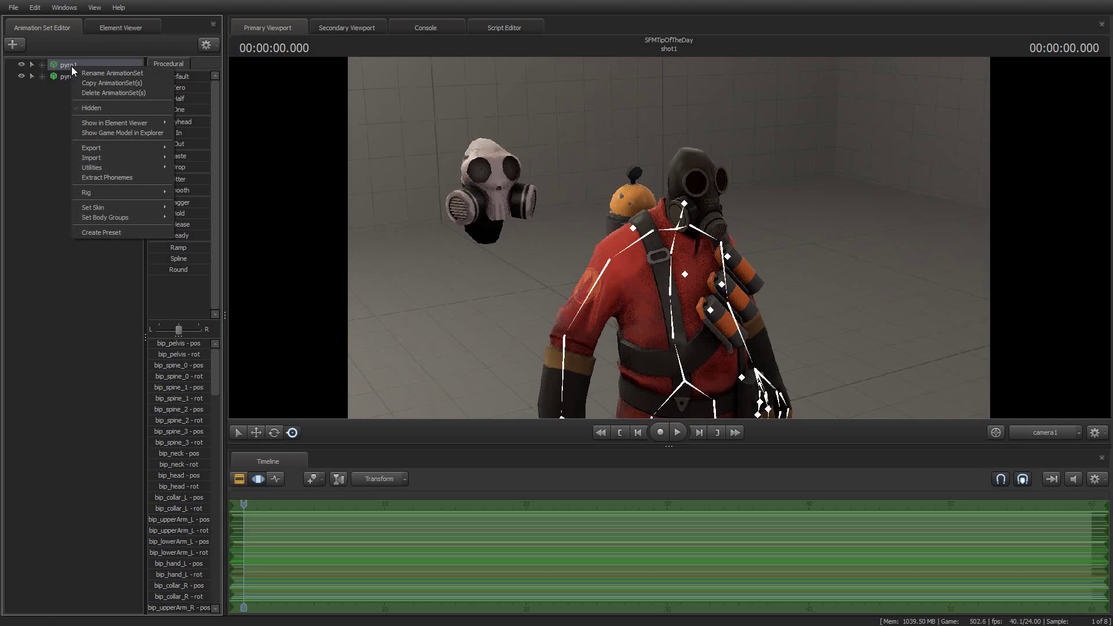
mouse_move(122, 218)
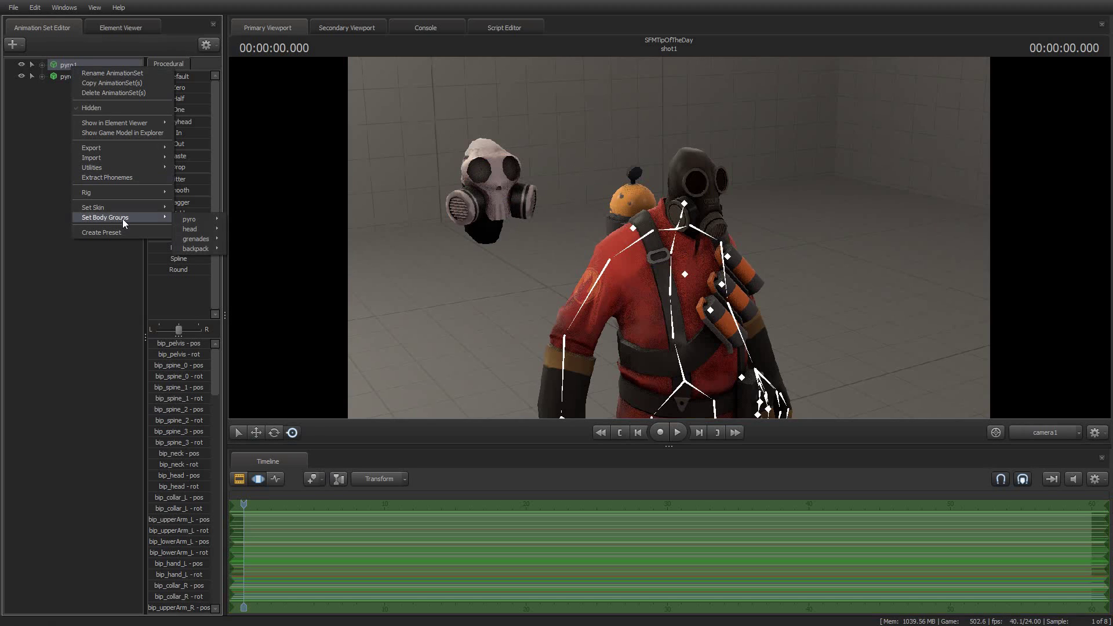
mouse_move(186, 220)
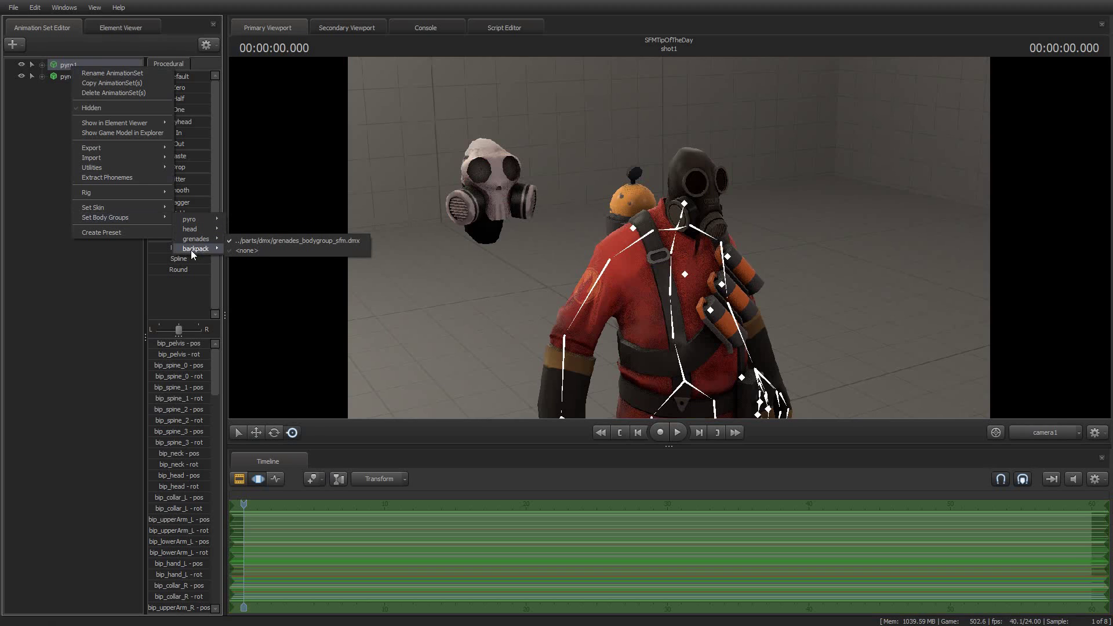
mouse_move(191, 249)
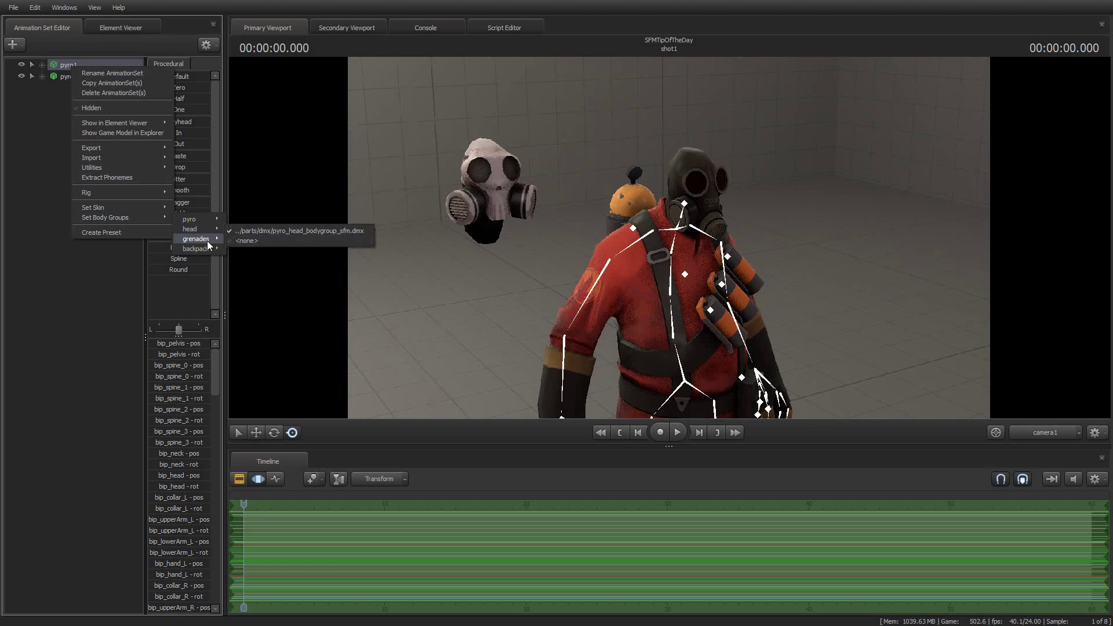
left_click(260, 250)
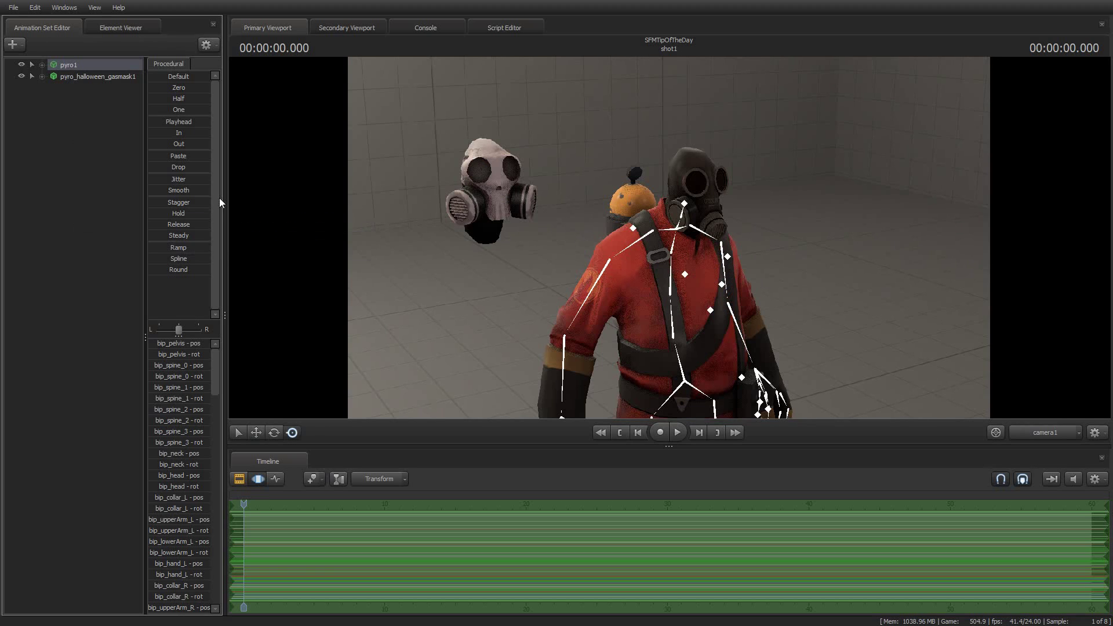
Step: Restore the grenades body group of pyro1 to grenades_bodygroup_sfm.dmx
right_click(82, 60)
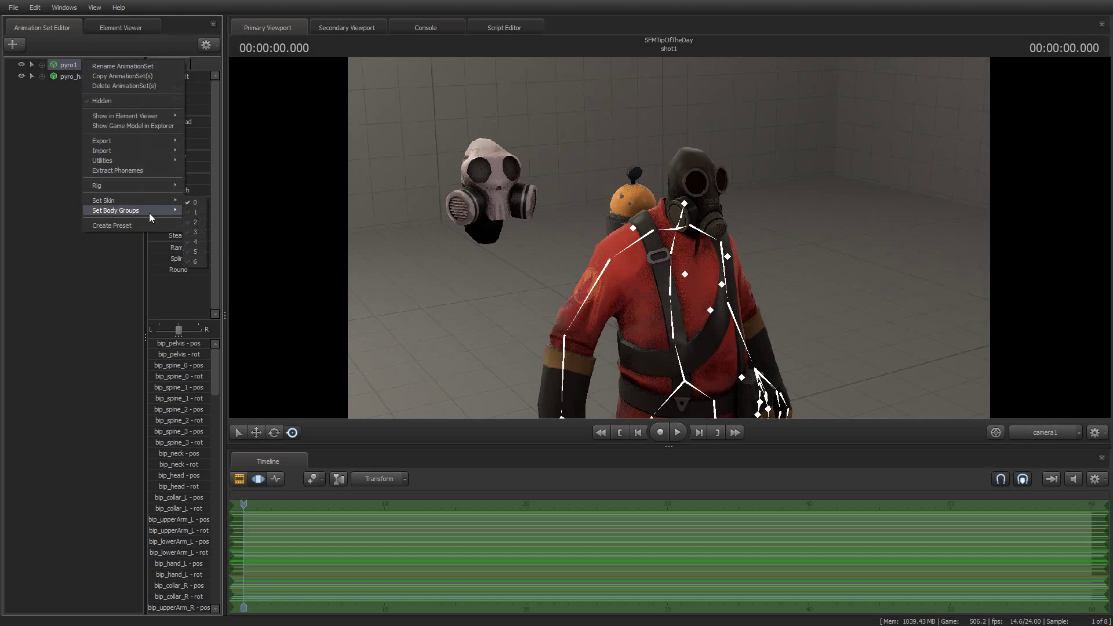
mouse_move(221, 230)
left_click(260, 234)
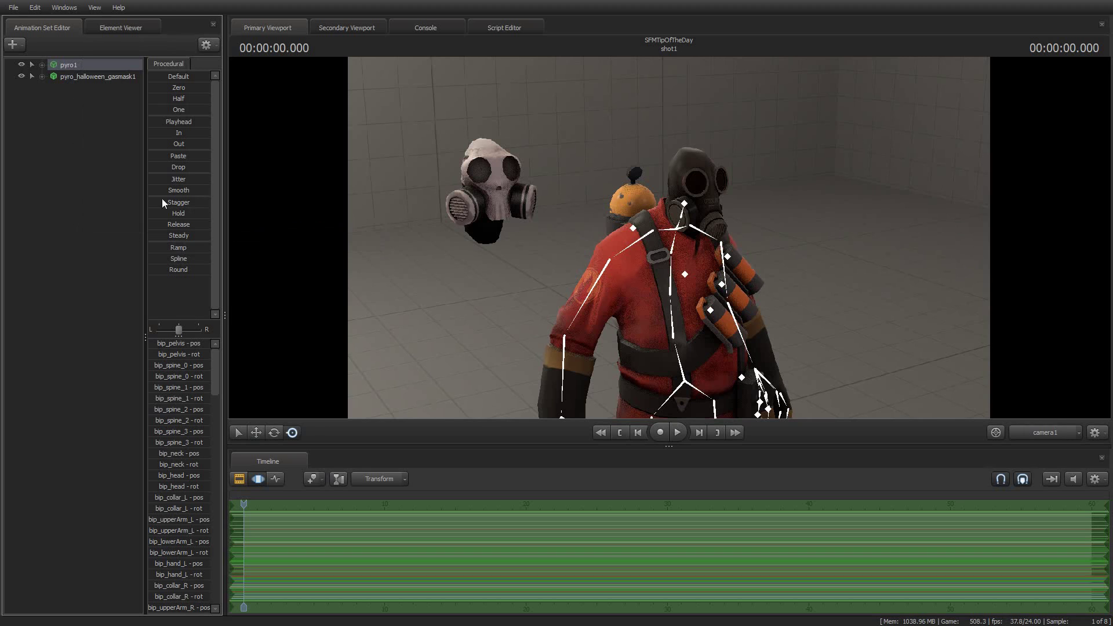
Step: Set the head body group of pyro1 to <none>
right_click(67, 64)
mouse_move(125, 214)
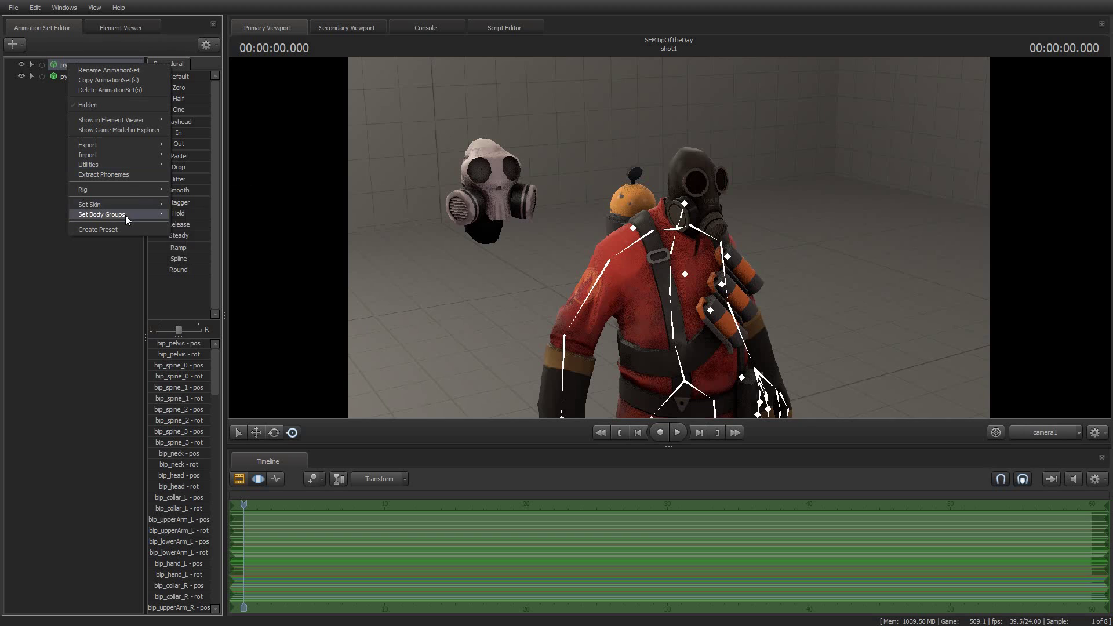
mouse_move(201, 226)
left_click(254, 240)
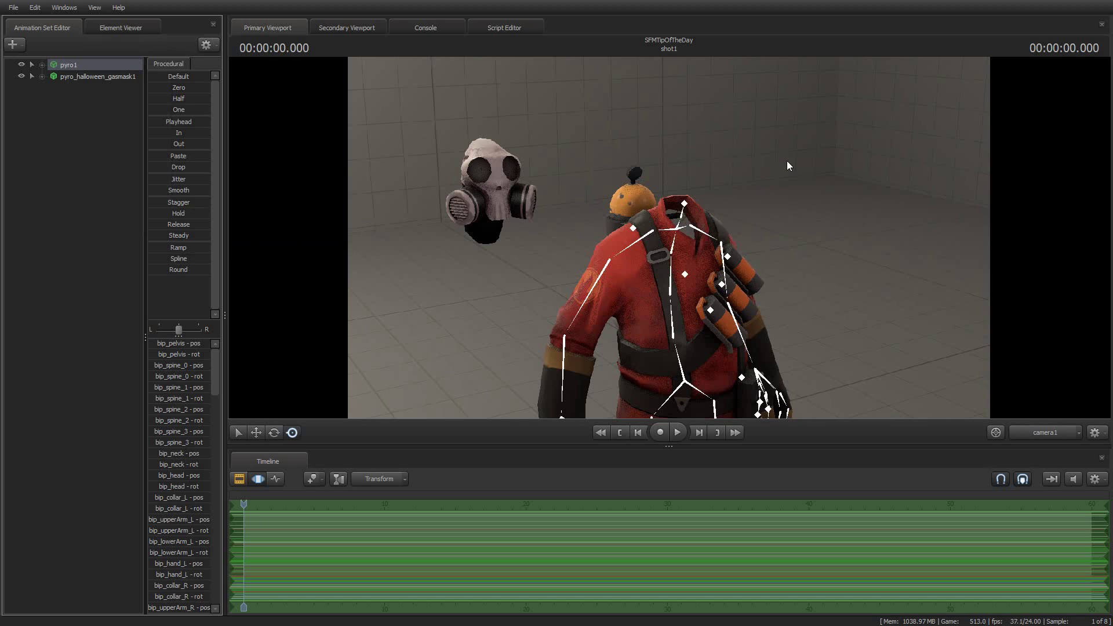
left_click_drag(772, 142, 304, 174)
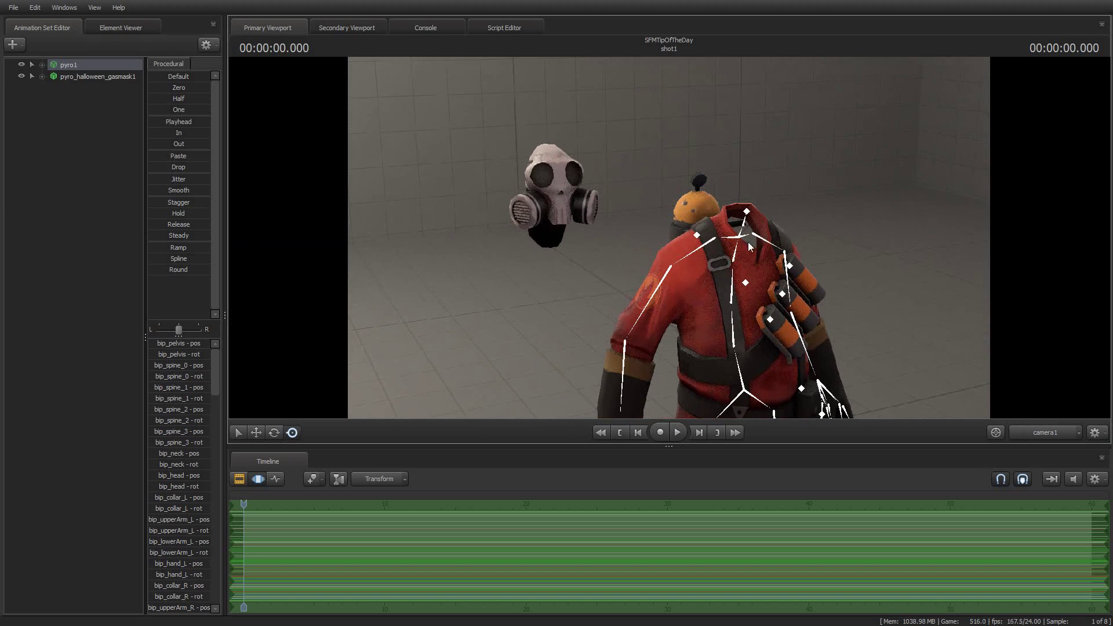
Step: Expand both models' controls and examine the gas mask's bip_spine_3, bip_neck and bip_head bones
left_click(42, 65)
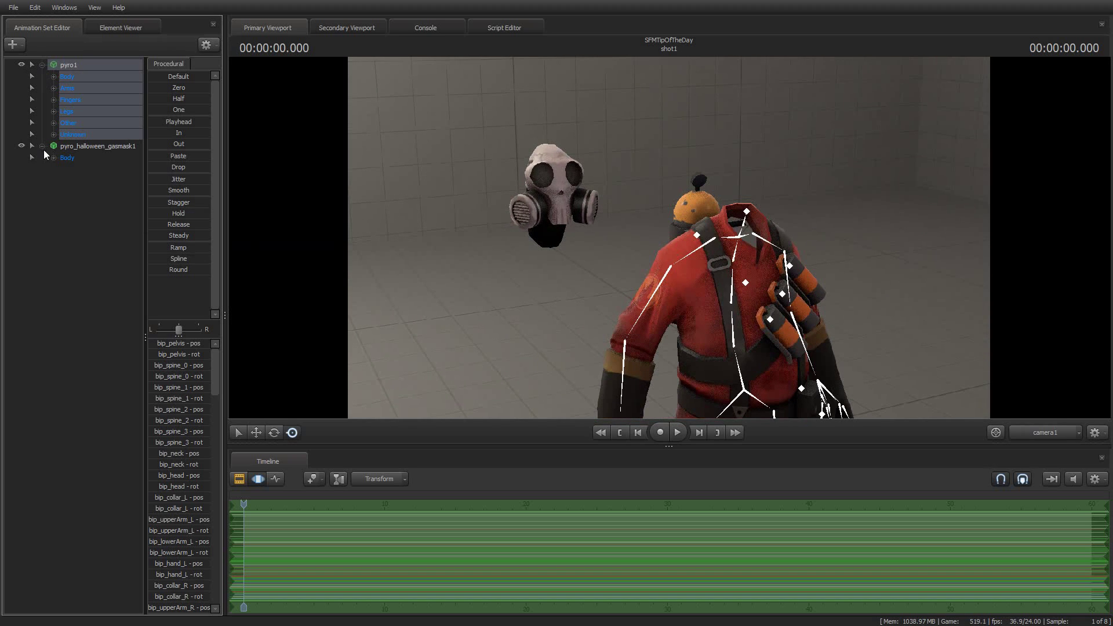
left_click(58, 159)
left_click(62, 161)
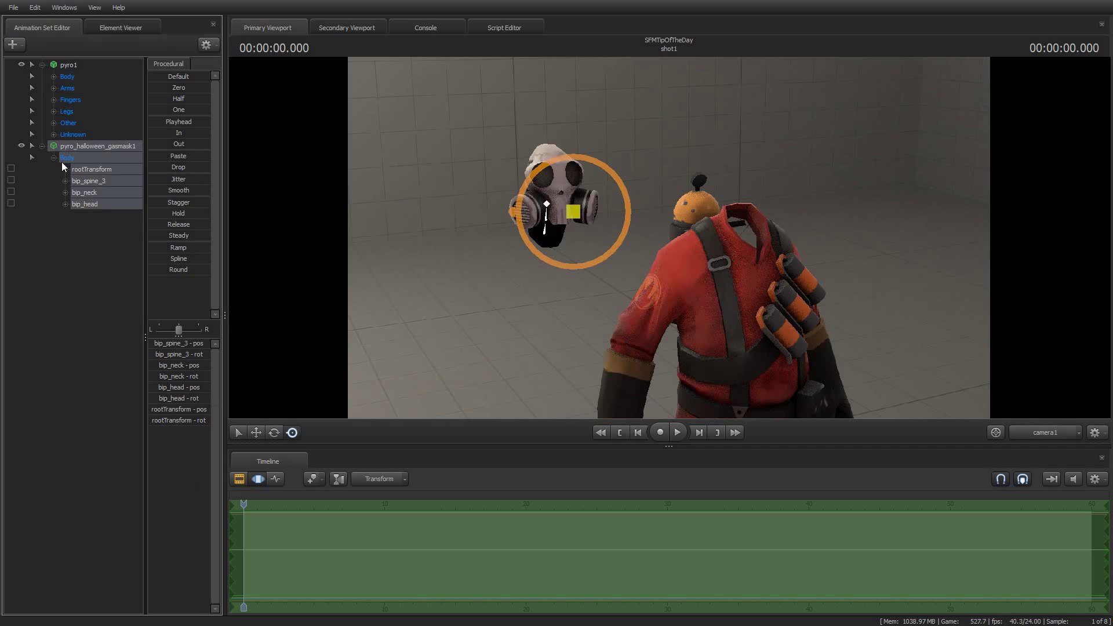
left_click(98, 181)
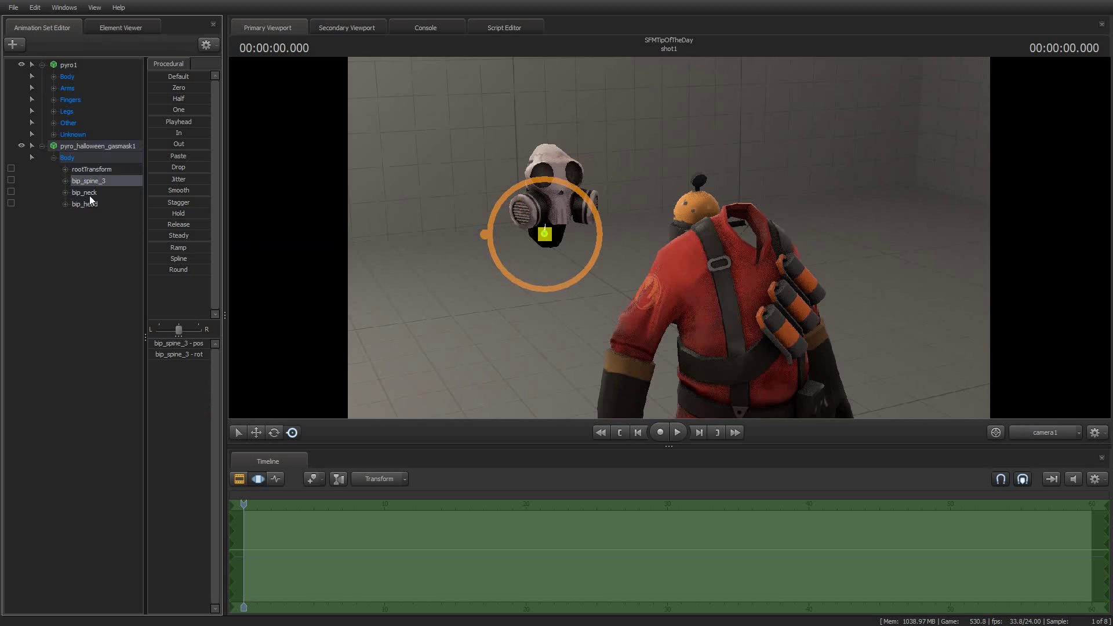
left_click(88, 196)
left_click(86, 206)
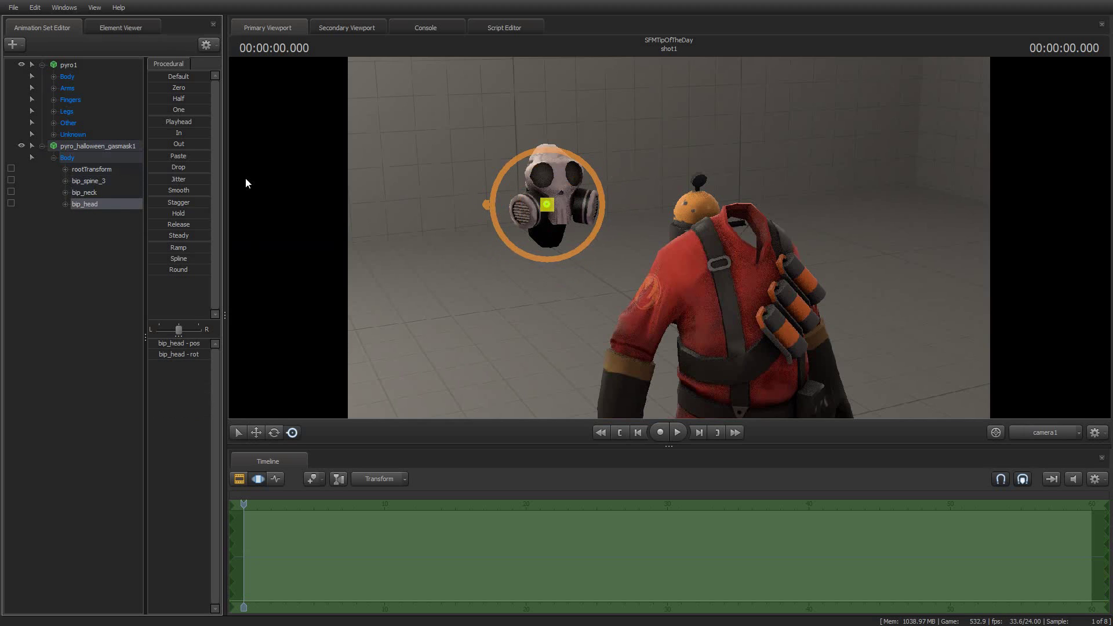
Step: Expand pyro1's Body group and compare its bip_spine_3, bip_neck and bip_head bones with those of the gas mask
left_click(52, 78)
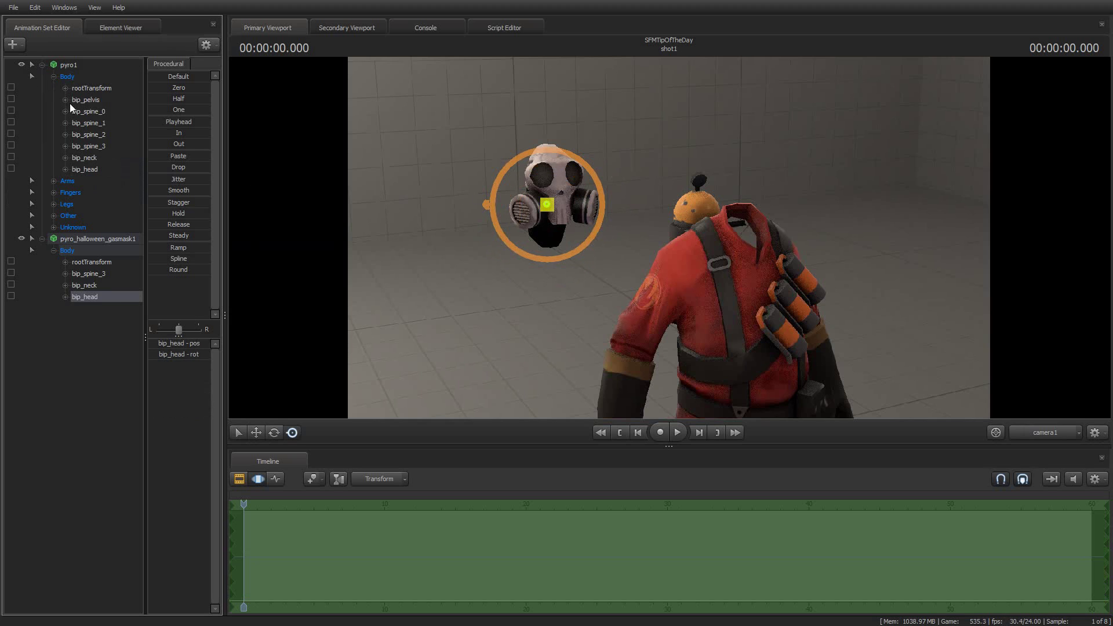
left_click(95, 148)
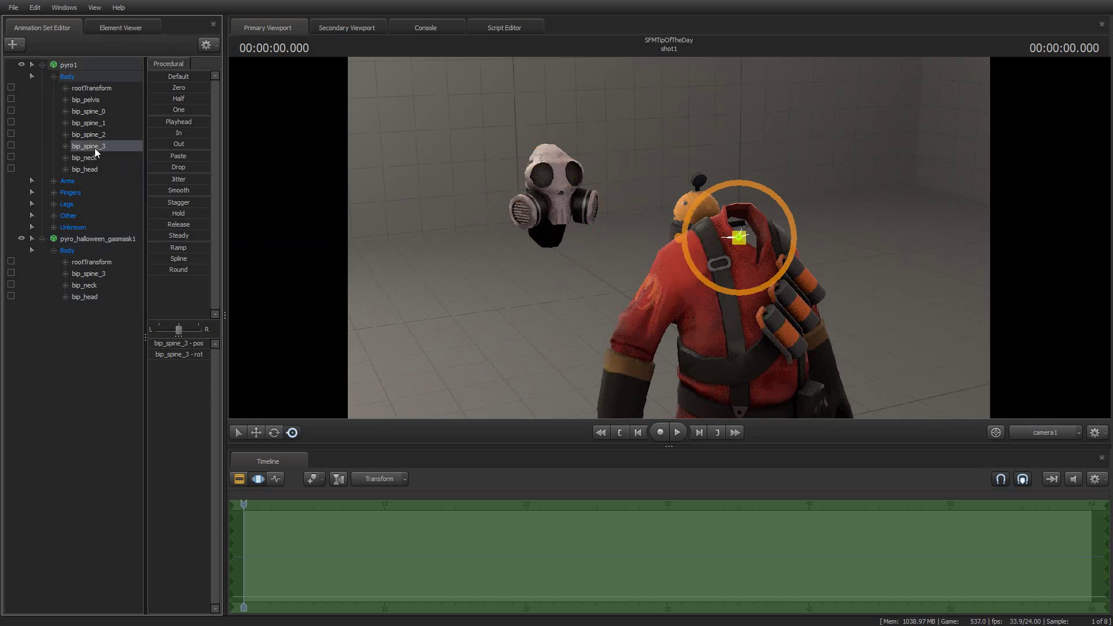
left_click(90, 162)
left_click(90, 169)
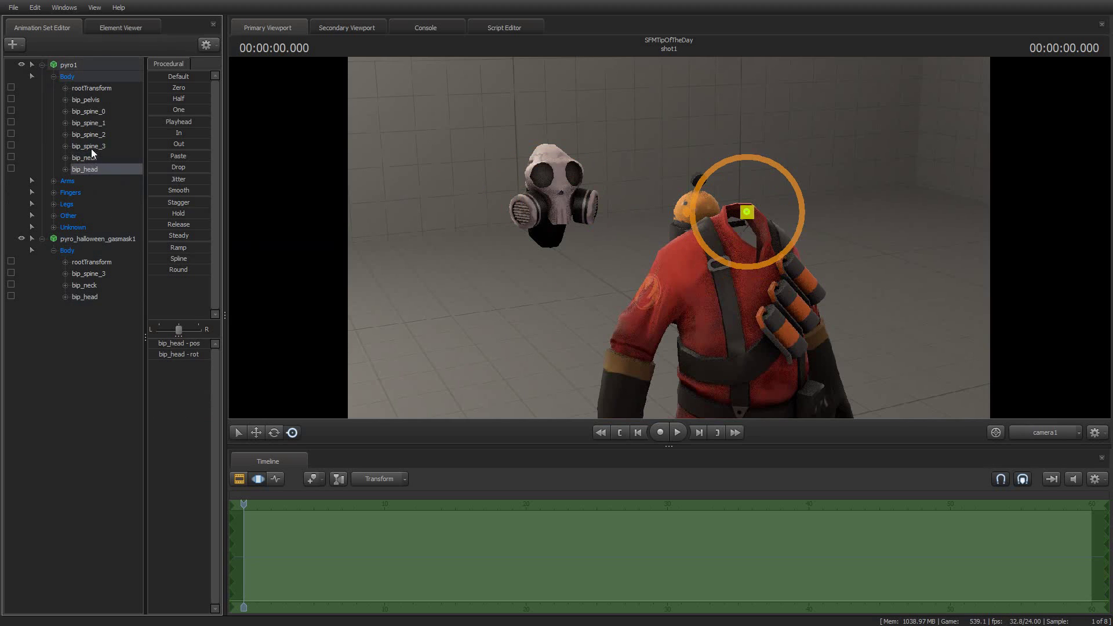
left_click(91, 148, "shift")
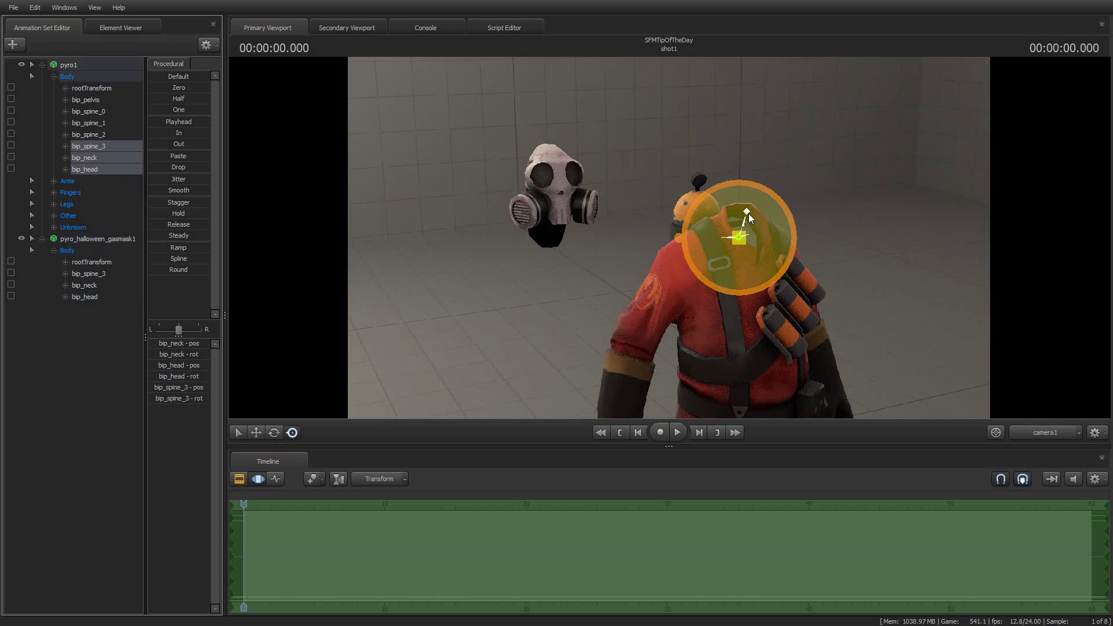
left_click_drag(85, 274, 82, 287)
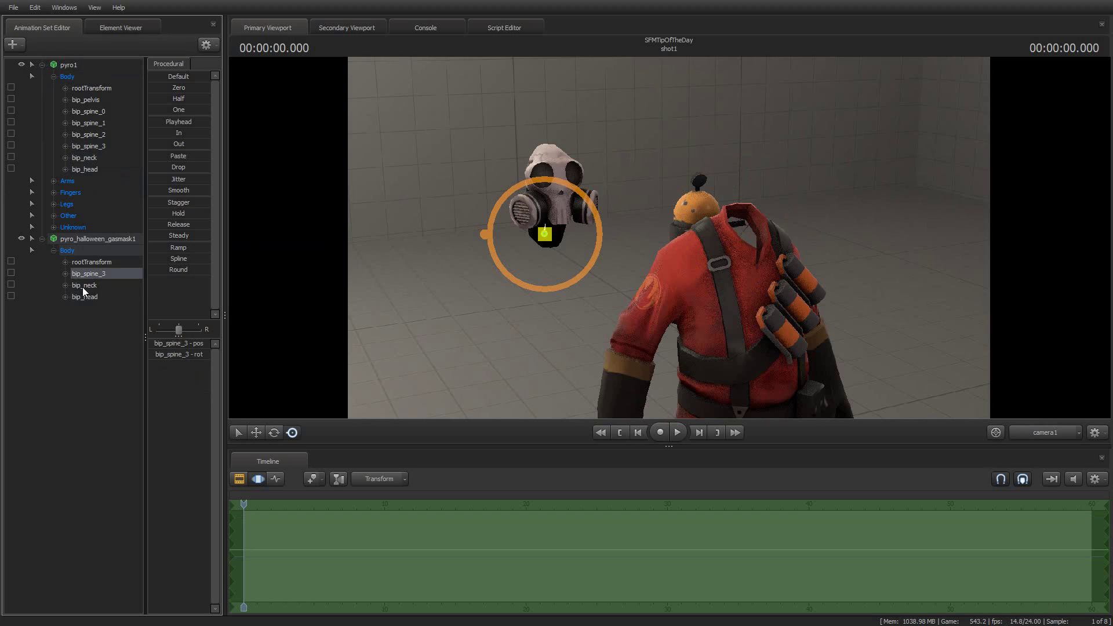
left_click(86, 301, "ctrl")
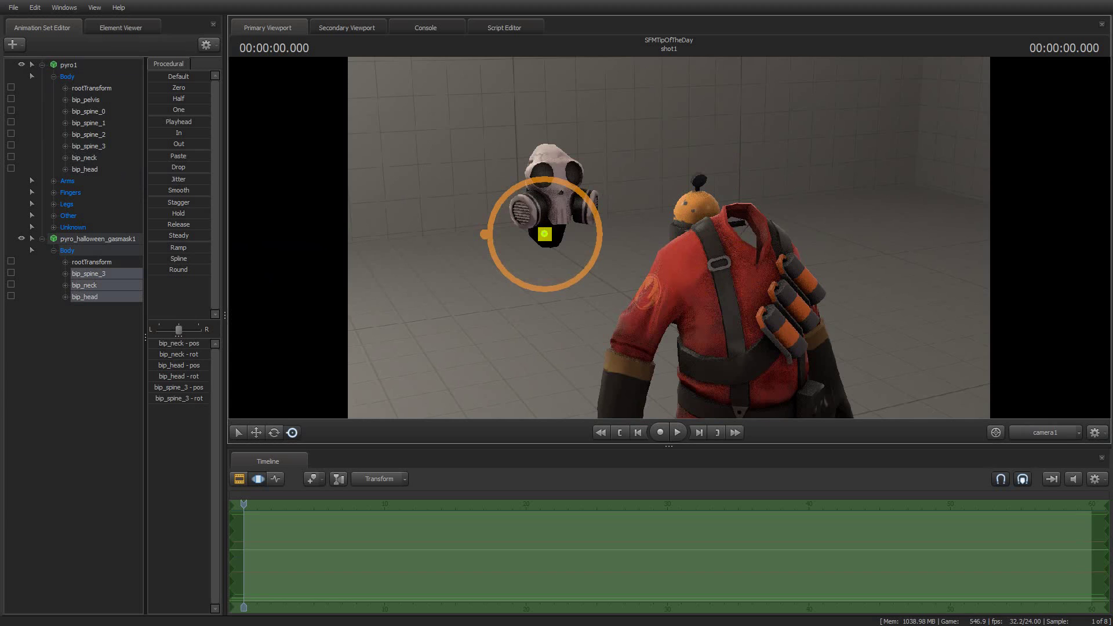
left_click(100, 284)
left_click(92, 274)
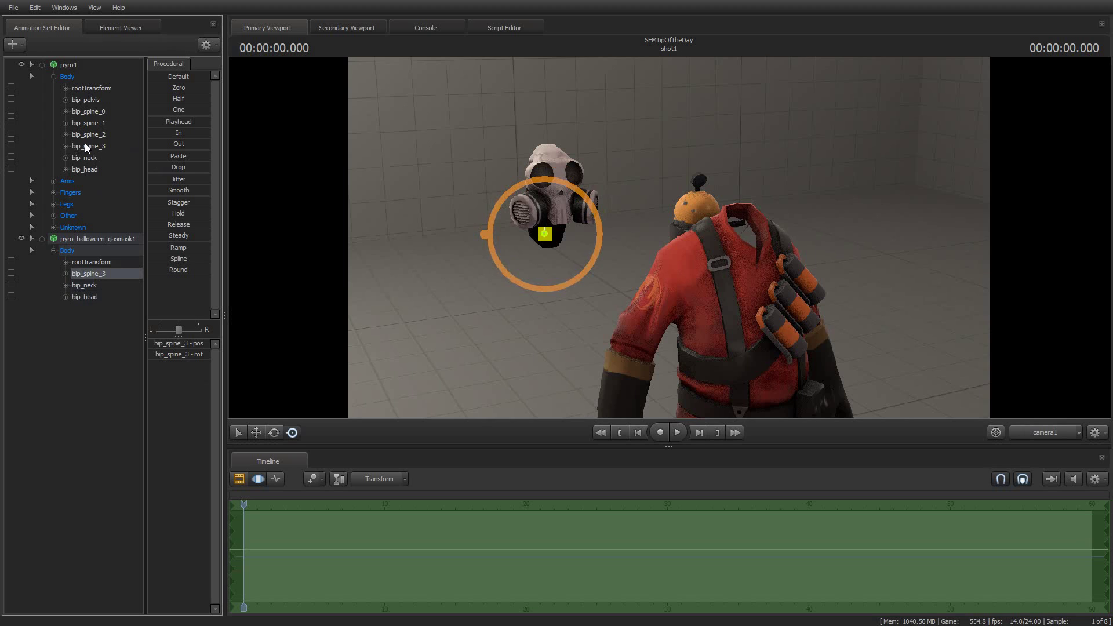
Step: Lock the gas mask's bip_spine_3, bip_neck and bip_head bones to the matching bones of pyro1
left_click_drag(85, 145, 101, 274)
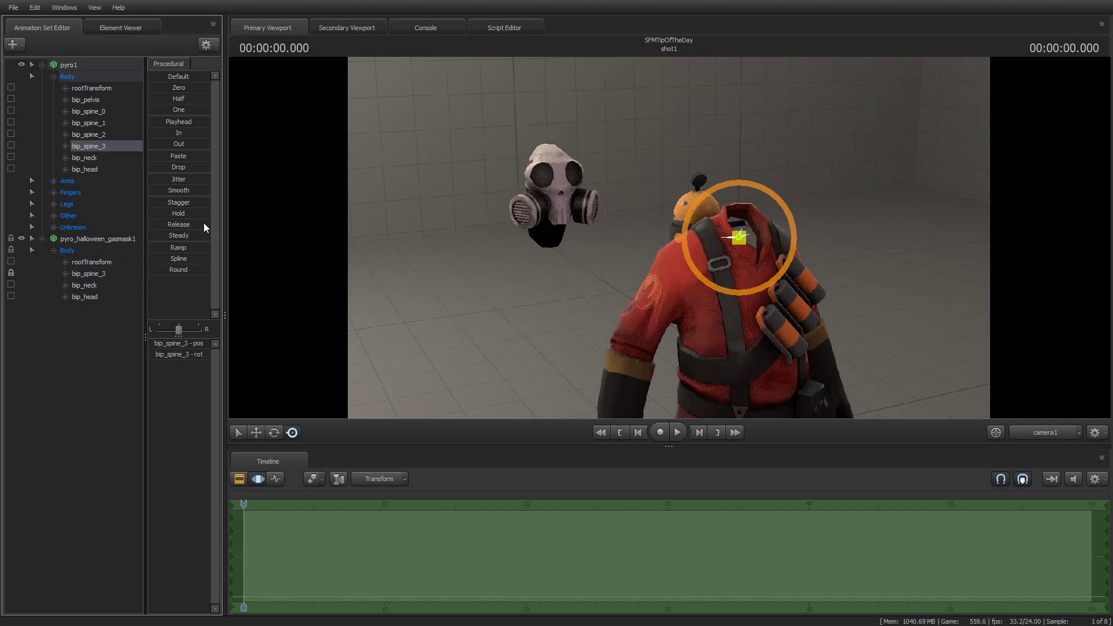
left_click_drag(85, 159, 88, 288)
left_click(84, 170)
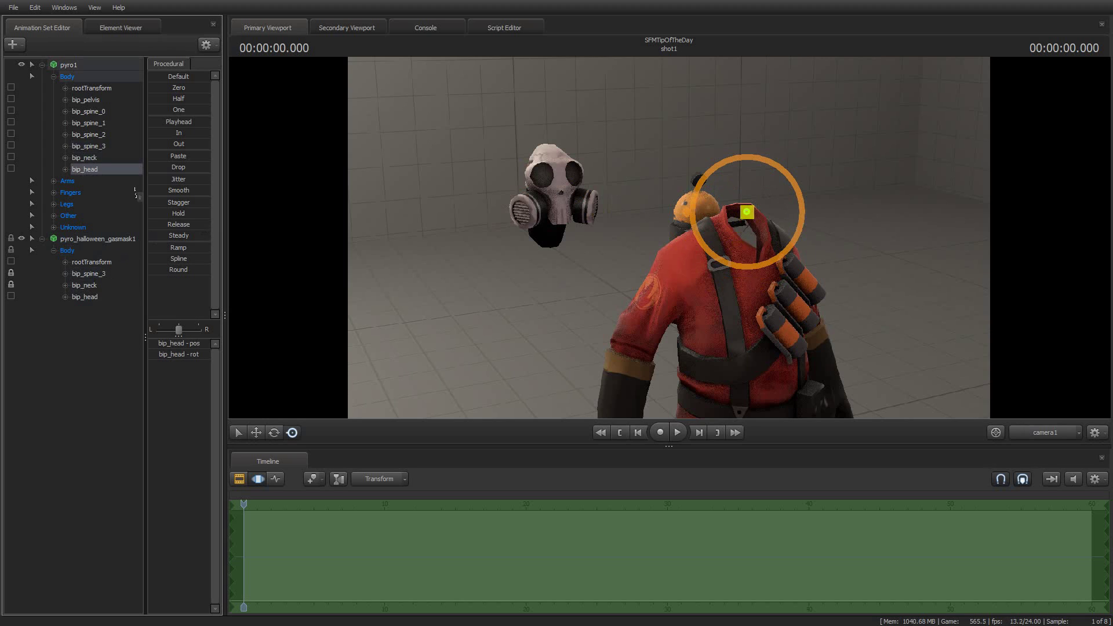
left_click_drag(136, 189, 96, 299)
Step: Zero all transforms of pyro_halloween_gasmask1 so the mask snaps onto the Pyro's neck
left_click(74, 243)
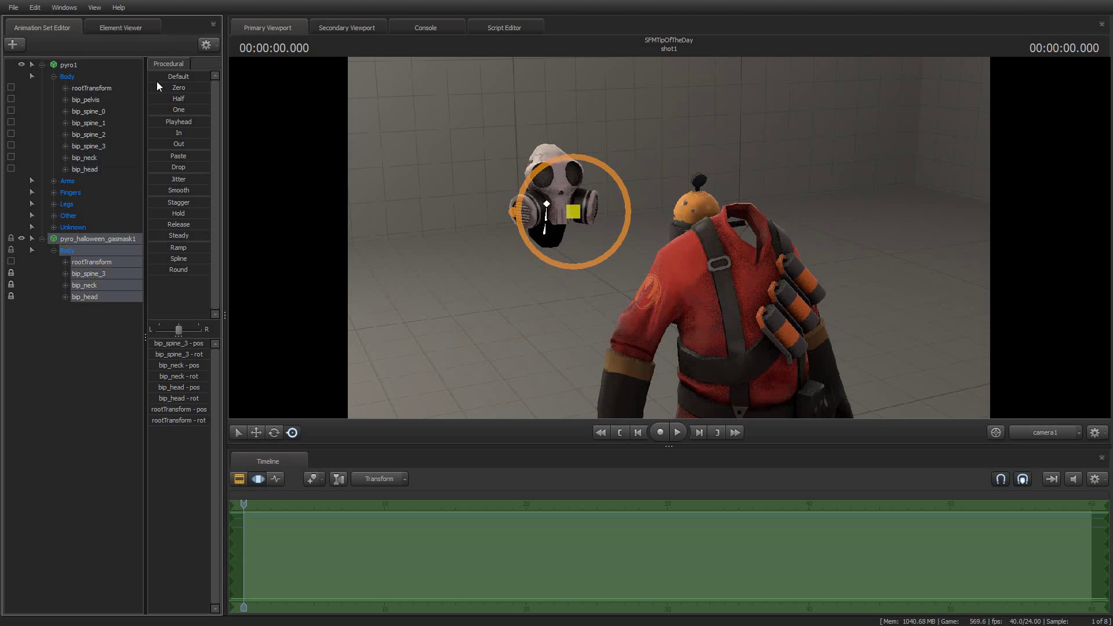
left_click_drag(156, 89, 171, 89)
left_click_drag(521, 182, 669, 238)
key("d")
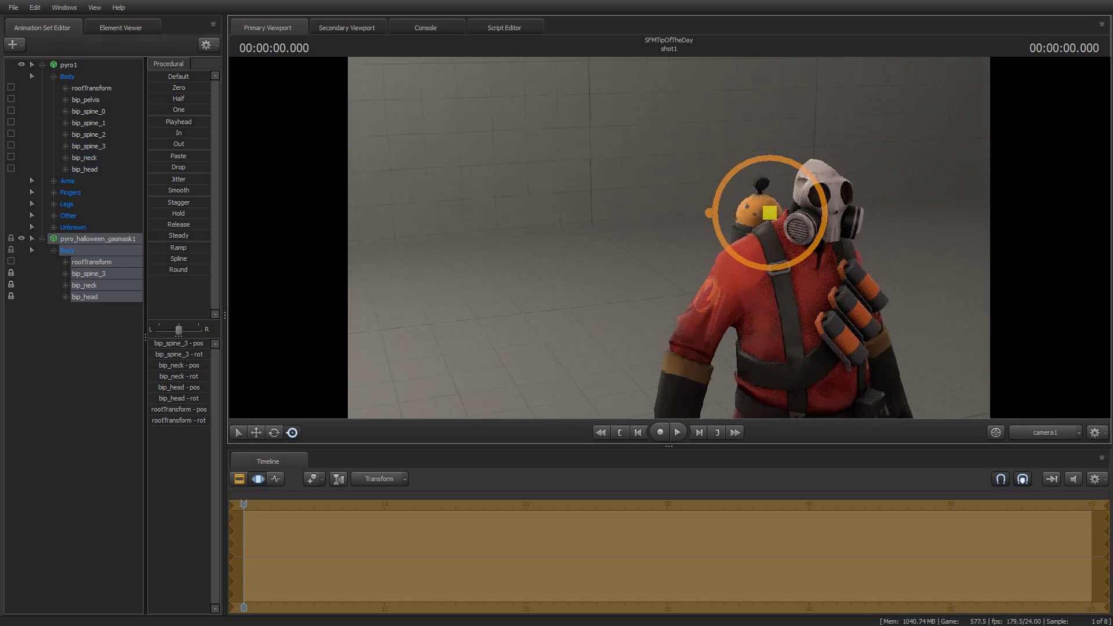
key("d")
key("w")
key("a")
left_click(670, 238, "ctrl")
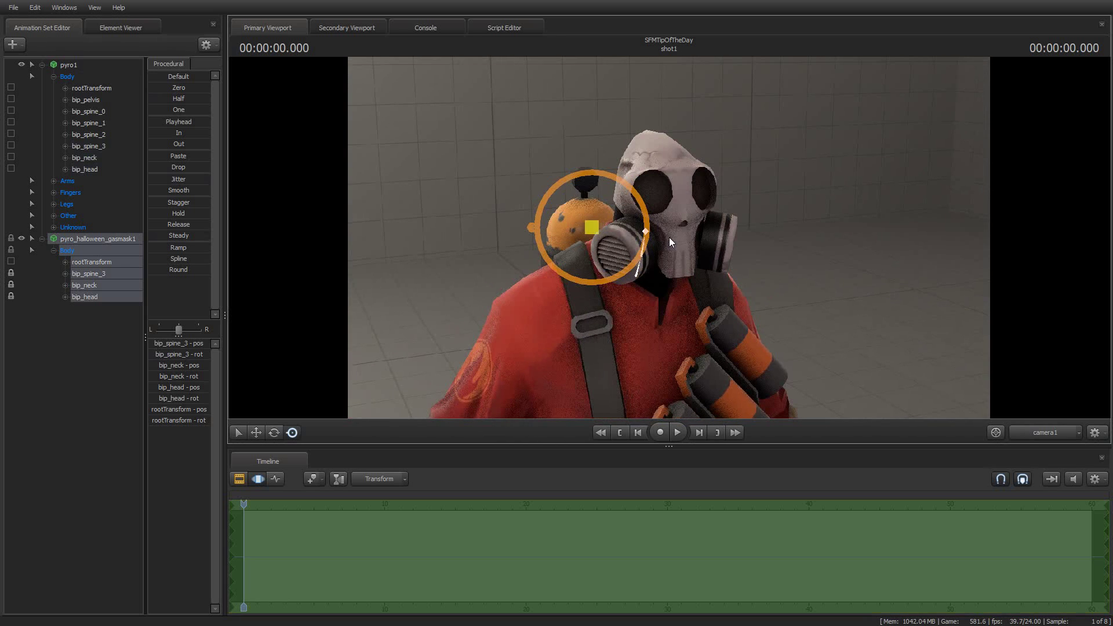
Step: Collapse the gas mask's controls and rotate pyro1's bip_head bone to test that the mask follows the head
left_click(43, 239)
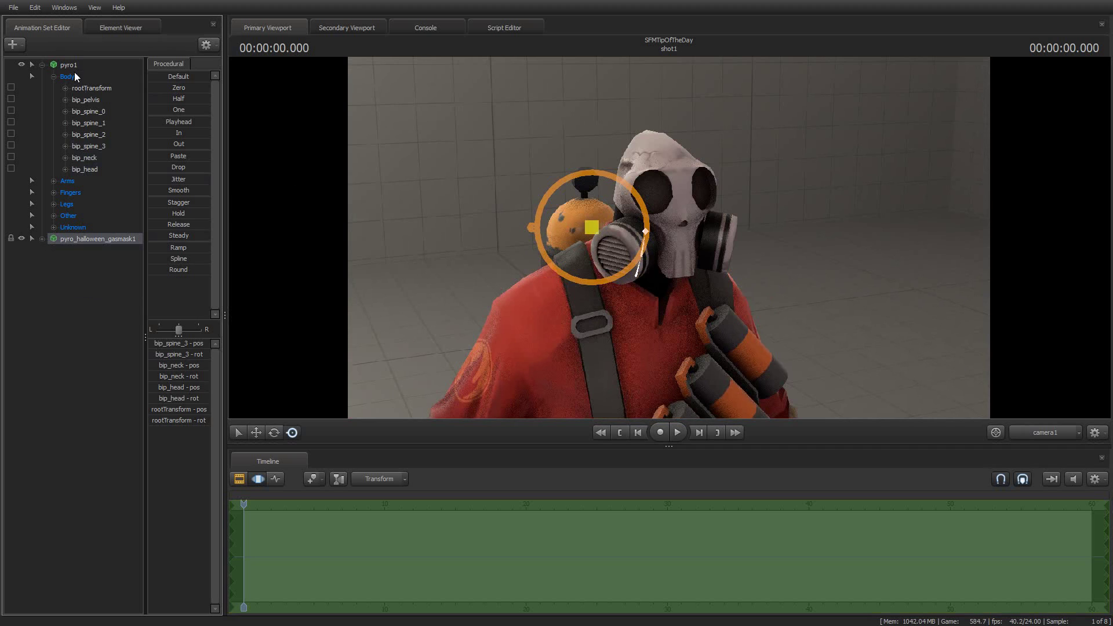
left_click(43, 65)
left_click(42, 65)
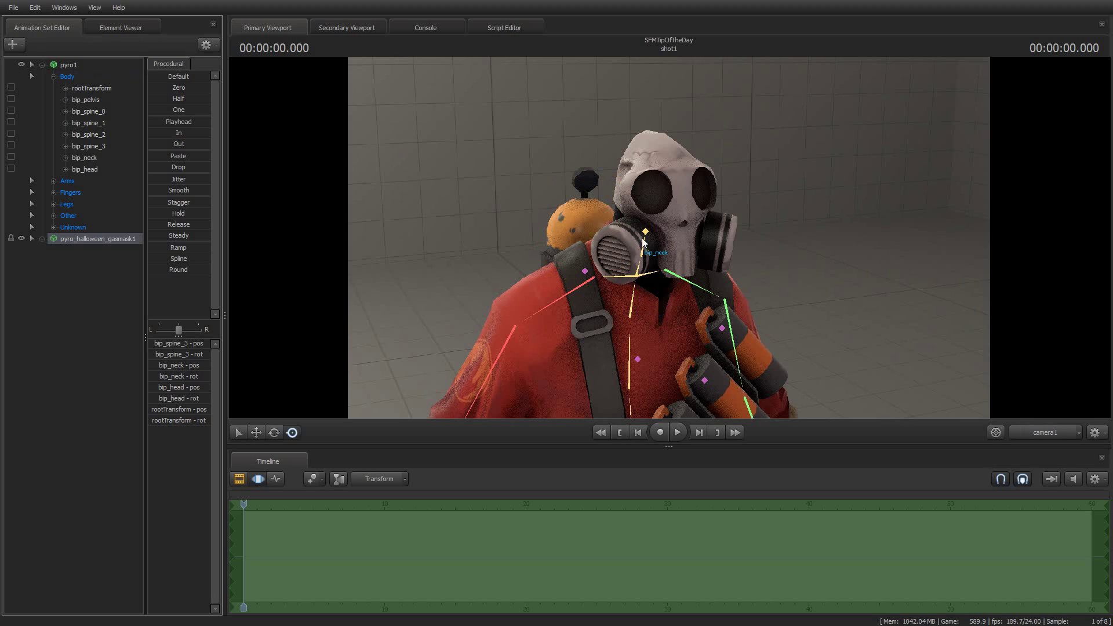
left_click(616, 229)
left_click(84, 169)
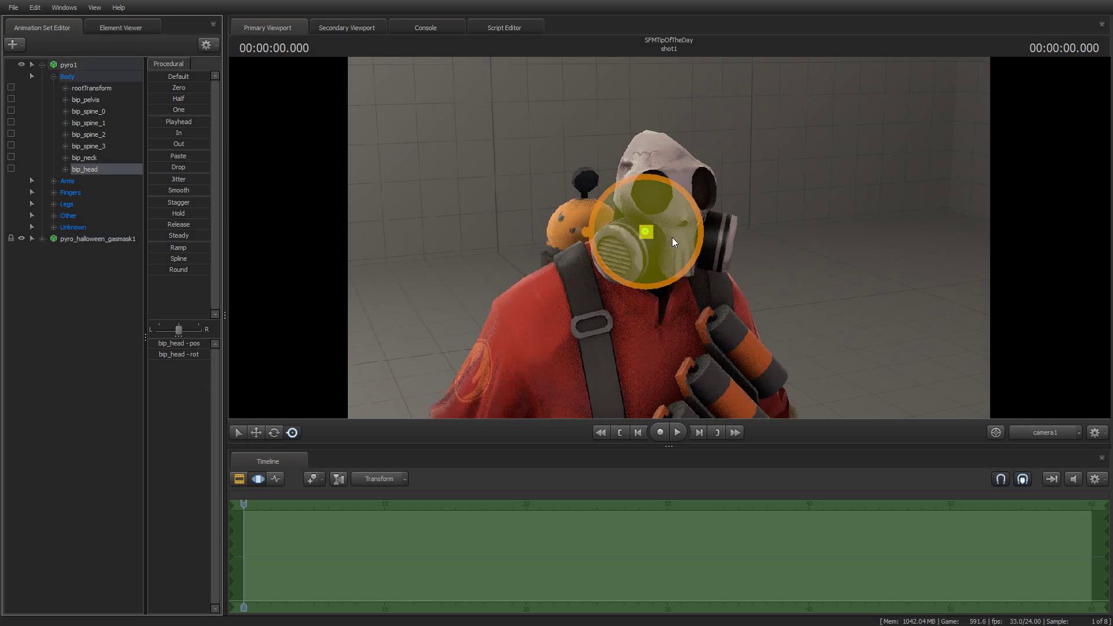
mouse_move(673, 238)
left_mouse_down()
mouse_move(696, 247)
mouse_move(661, 249)
mouse_move(706, 256)
mouse_move(682, 263)
mouse_move(639, 243)
mouse_move(655, 220)
mouse_move(666, 232)
mouse_move(647, 198)
mouse_move(626, 217)
mouse_move(652, 210)
mouse_move(666, 222)
mouse_move(645, 200)
mouse_move(624, 204)
mouse_move(663, 252)
mouse_move(655, 231)
left_mouse_up()
key("d")
left_click_drag(757, 196, 586, 193)
key("d")
key("w")
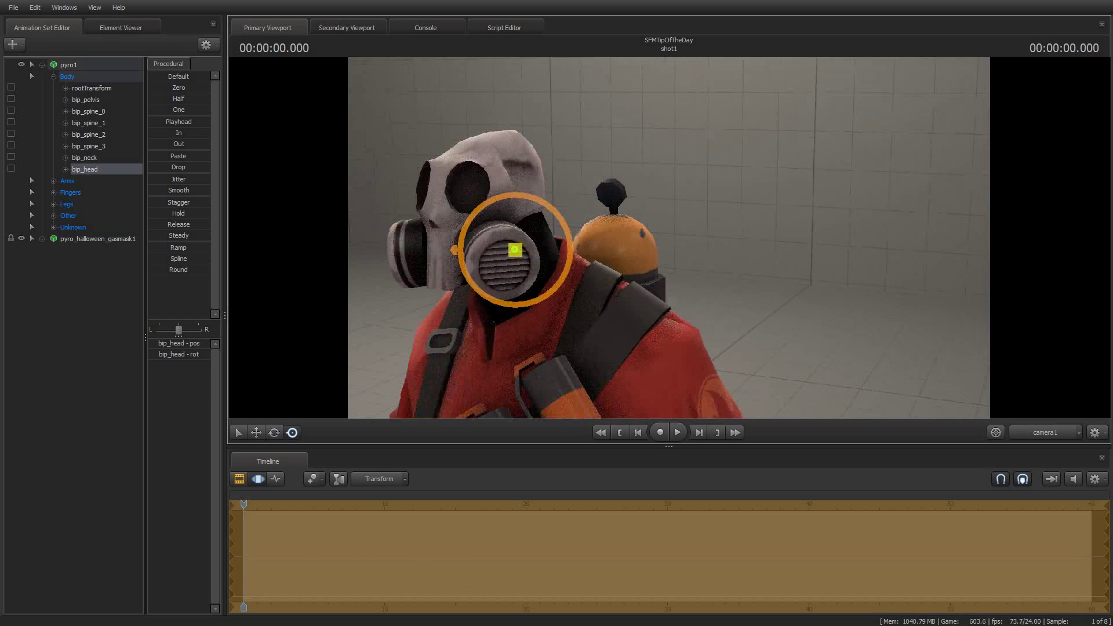
right_click_drag(522, 240, 676, 250)
mouse_move(540, 256)
left_mouse_down()
mouse_move(560, 274)
mouse_move(542, 275)
left_mouse_up()
Step: Rotate pyro1's bip_neck and bip_spine_3 bones to test that the gas mask follows the upper body
left_click(86, 157)
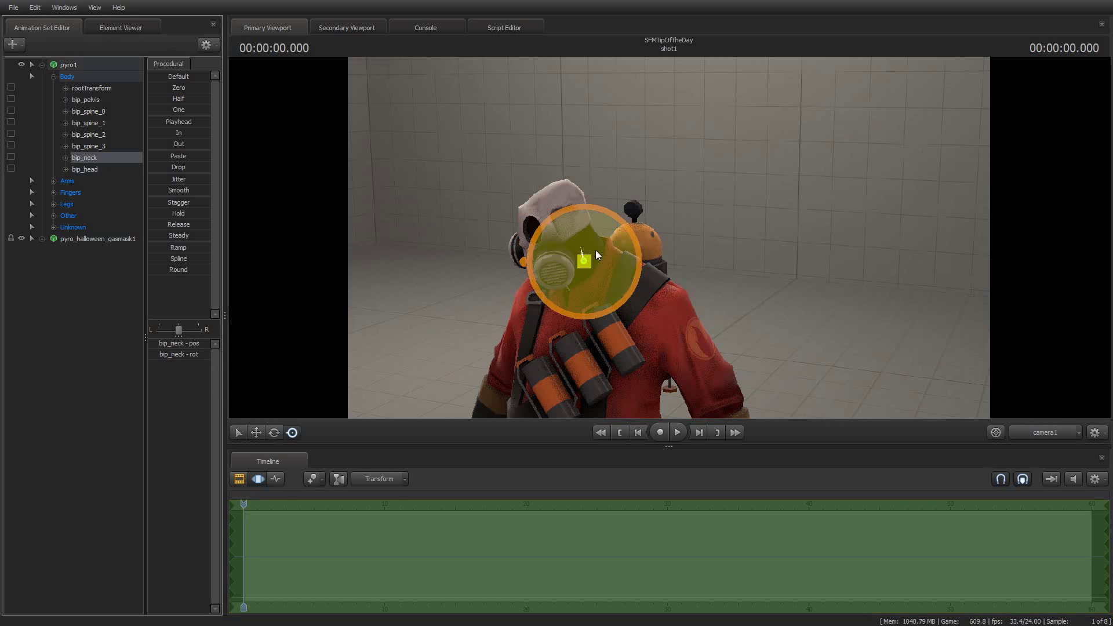
left_click_drag(596, 250, 595, 340)
left_click(88, 147)
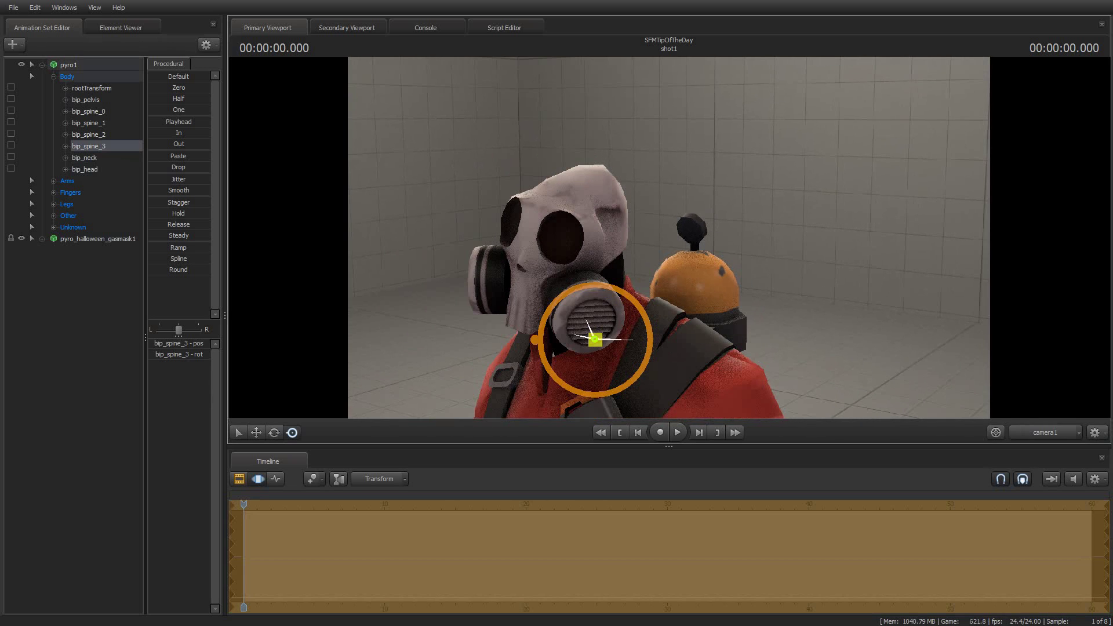
left_click_drag(669, 237, 673, 276)
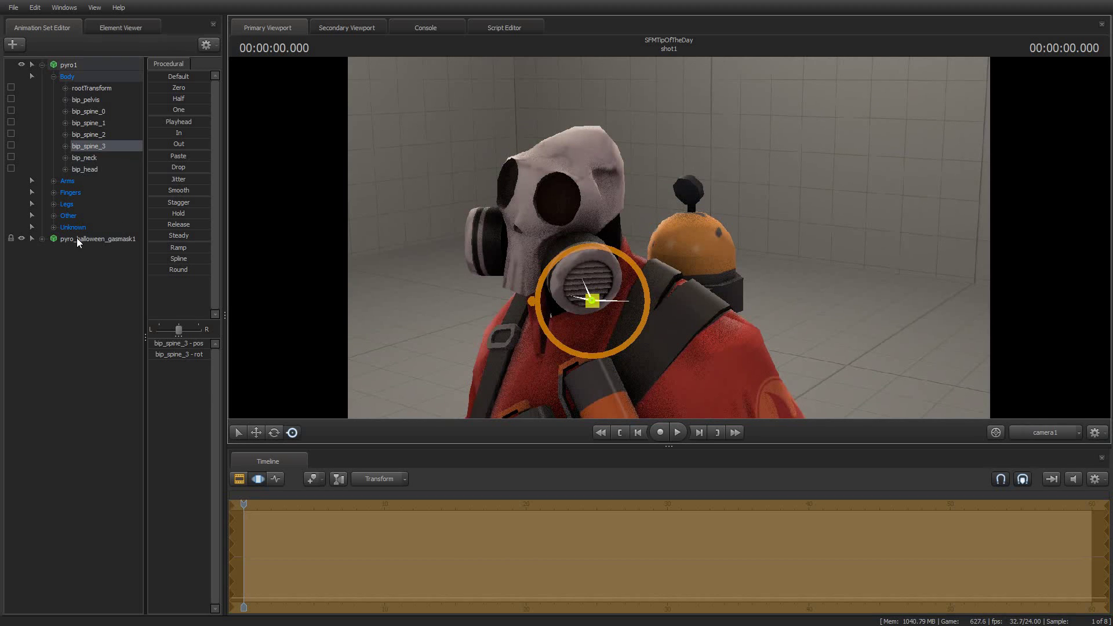
left_click(84, 160)
mouse_move(603, 289)
left_mouse_down()
mouse_move(549, 277)
mouse_move(612, 293)
mouse_move(611, 277)
mouse_move(569, 277)
mouse_move(542, 259)
mouse_move(600, 262)
mouse_move(599, 277)
mouse_move(580, 280)
mouse_move(591, 283)
left_mouse_up()
left_click_drag(675, 156, 859, 165)
key("a")
left_click_drag(640, 301, 642, 305)
Step: Set the head body group of pyro1 to pyro_head_bodygroup_sfm.dmx to compare the original head with the mask
left_click(65, 64)
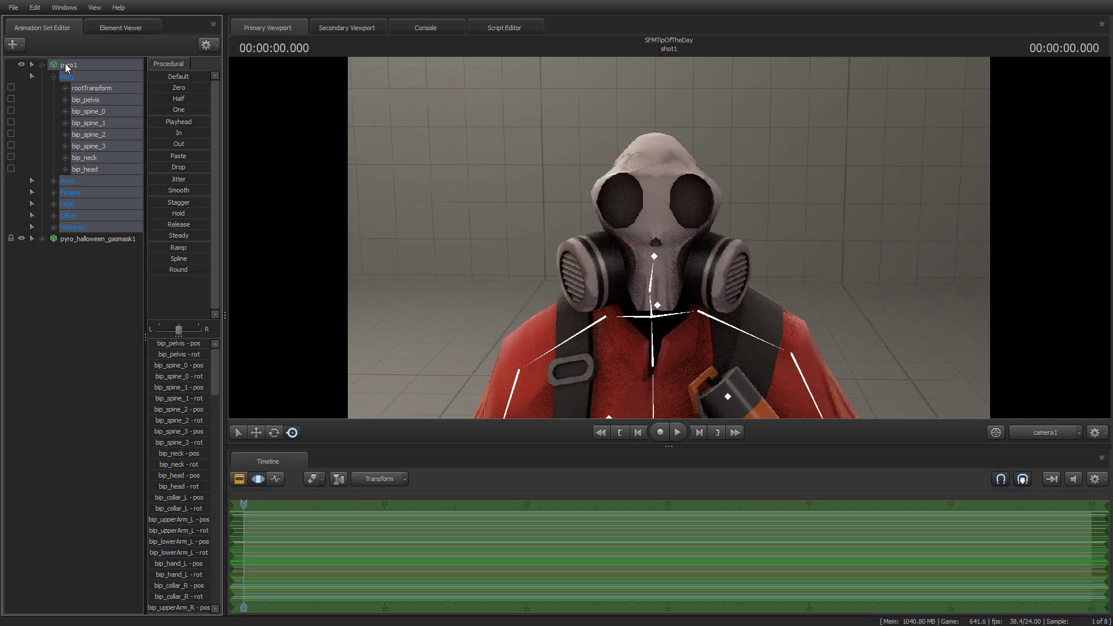
right_click(65, 64)
mouse_move(113, 217)
mouse_move(194, 225)
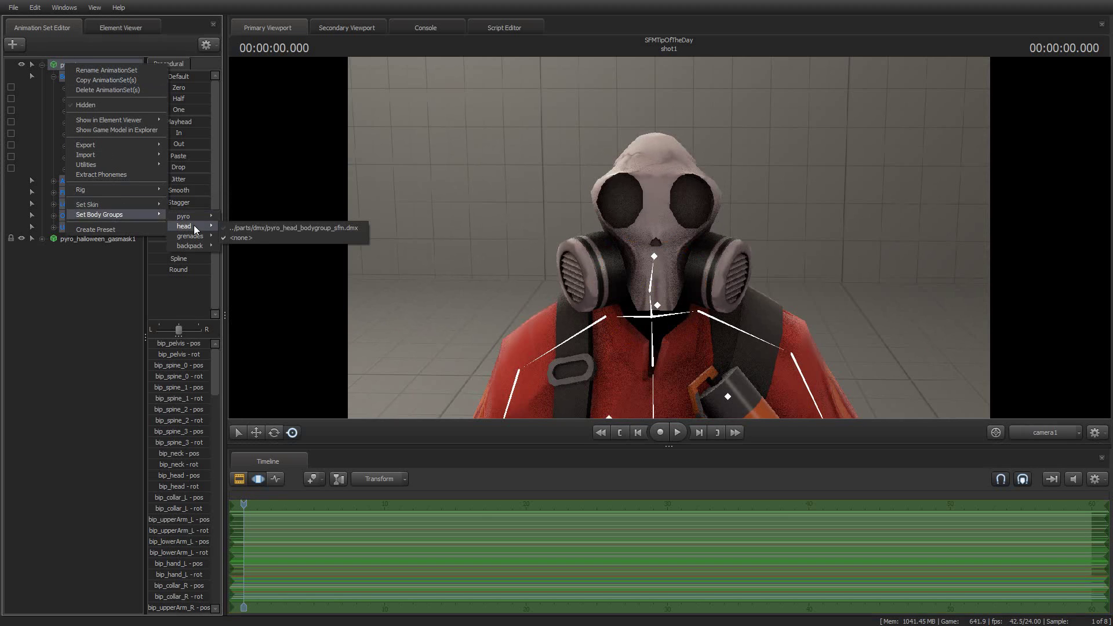
left_click(260, 229)
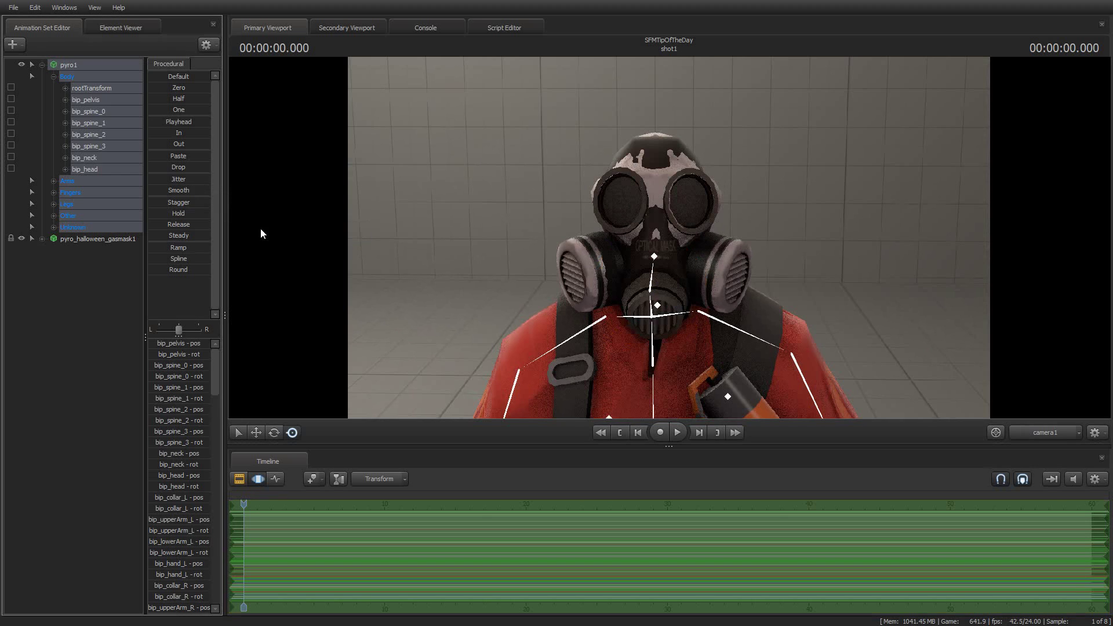
left_click_drag(857, 237, 770, 231)
key("d")
Step: Hide the original head again by setting pyro1's head body group to <none>
right_click(80, 64)
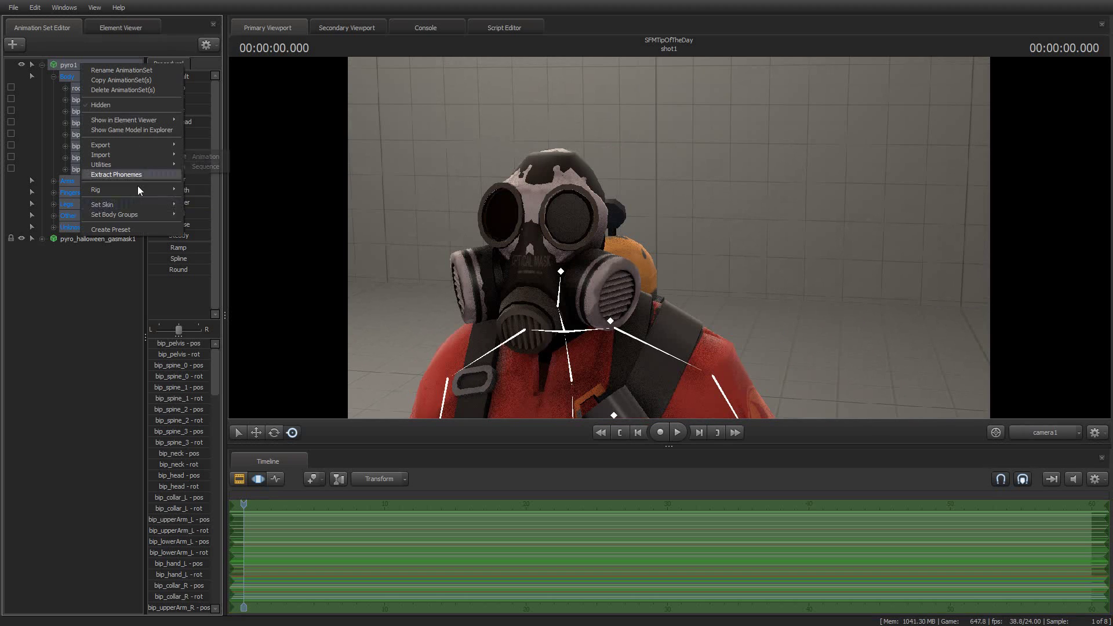
mouse_move(131, 214)
mouse_move(221, 225)
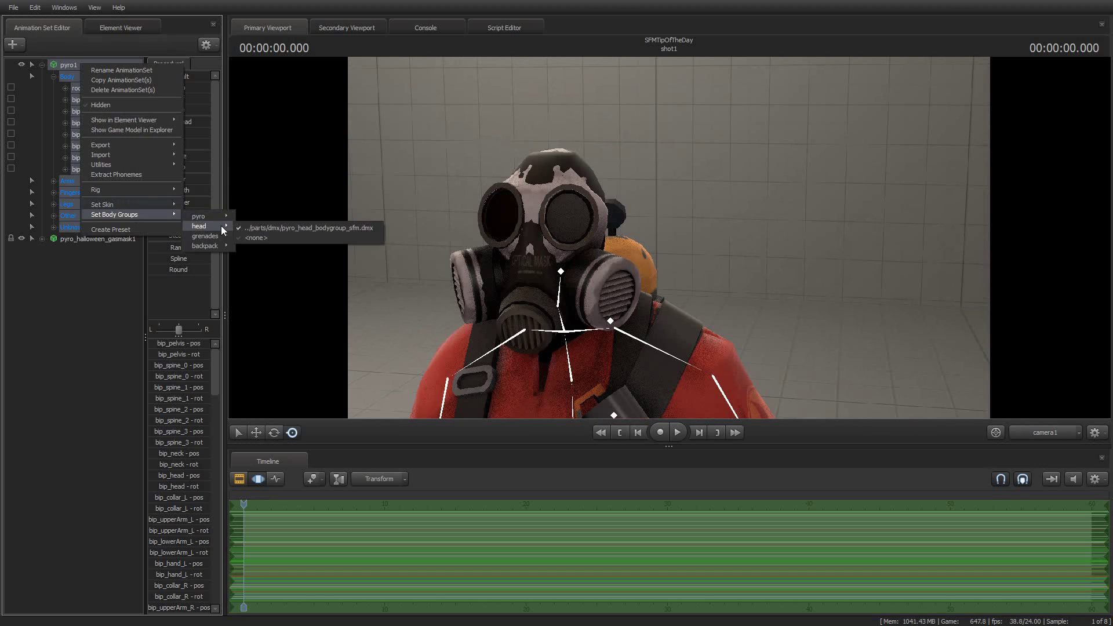
left_click(262, 237)
key("d")
left_click_drag(669, 238, 562, 242)
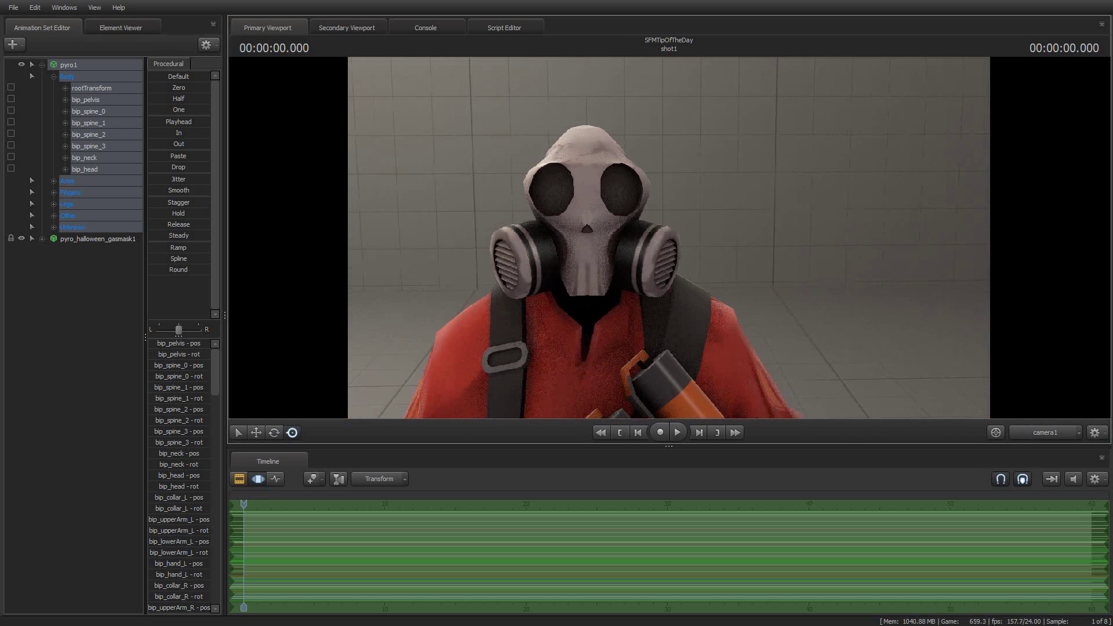
Step: Try moving the locked gas mask model sideways on its own, and undo the move
mouse_move(669, 240)
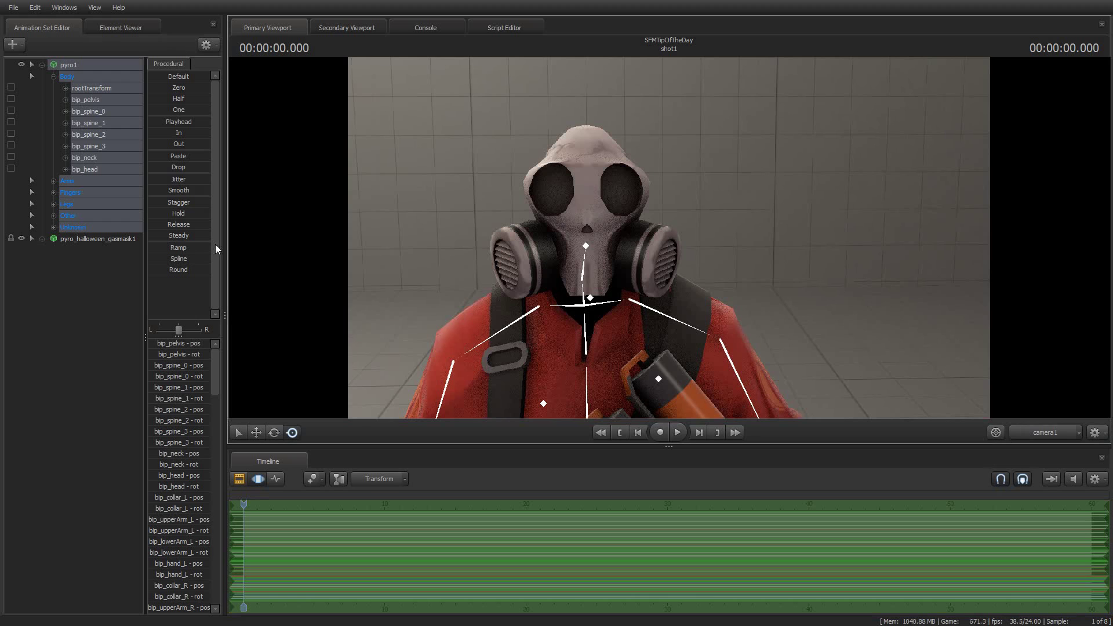
left_click(102, 239)
left_click_drag(573, 254, 716, 232)
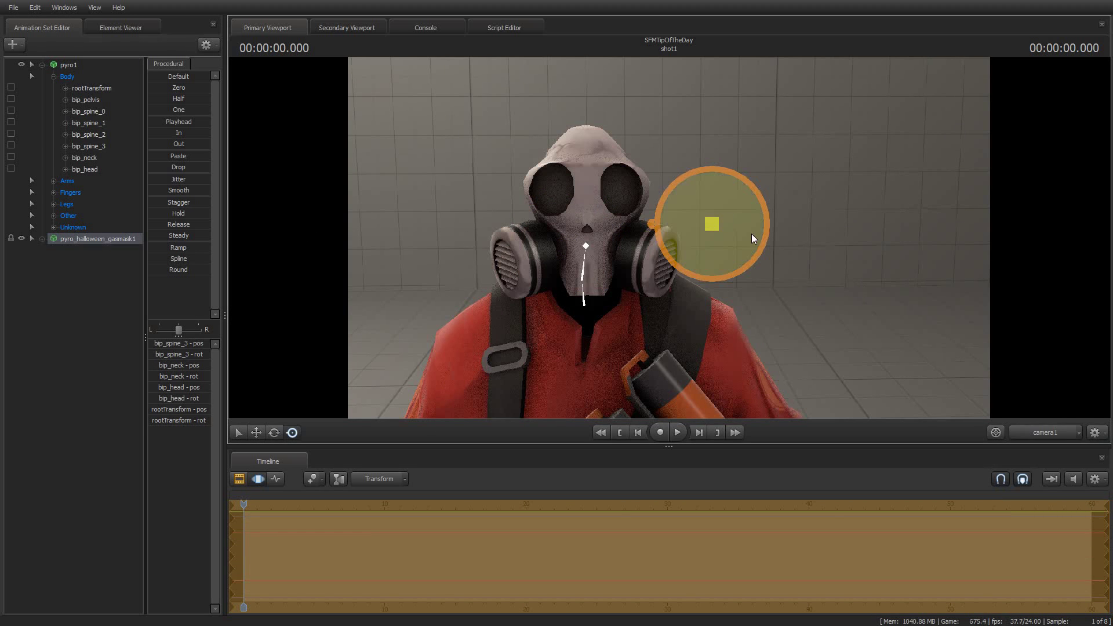
key("ctrl+z")
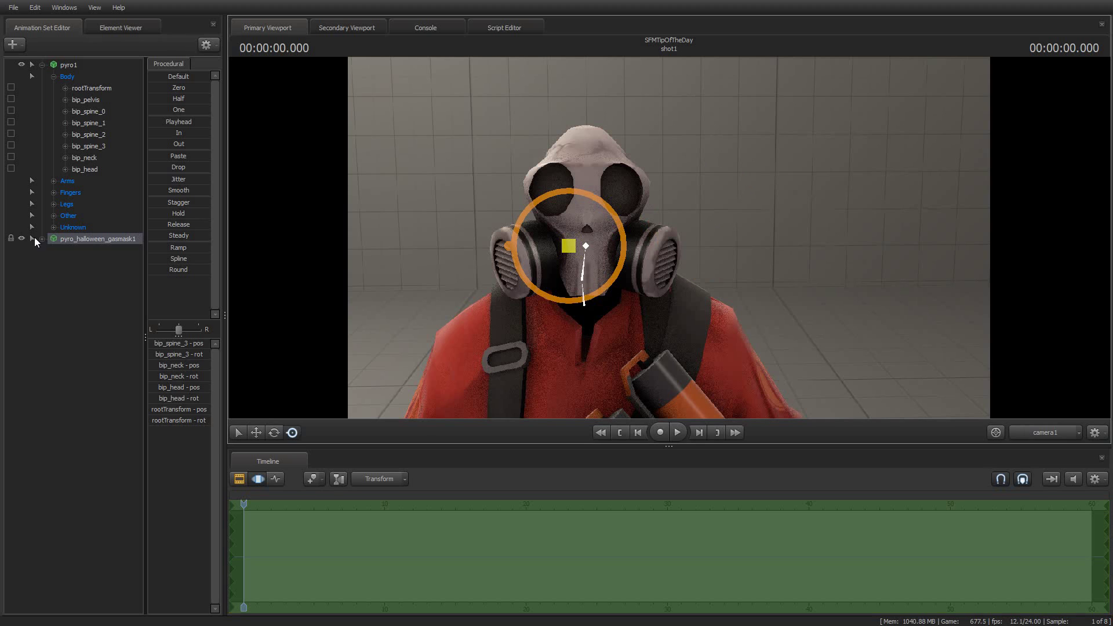
Step: Rotate pyro1's bip_spine_3 bone, select bip_neck and check the mask's fit from the side
left_click(88, 147)
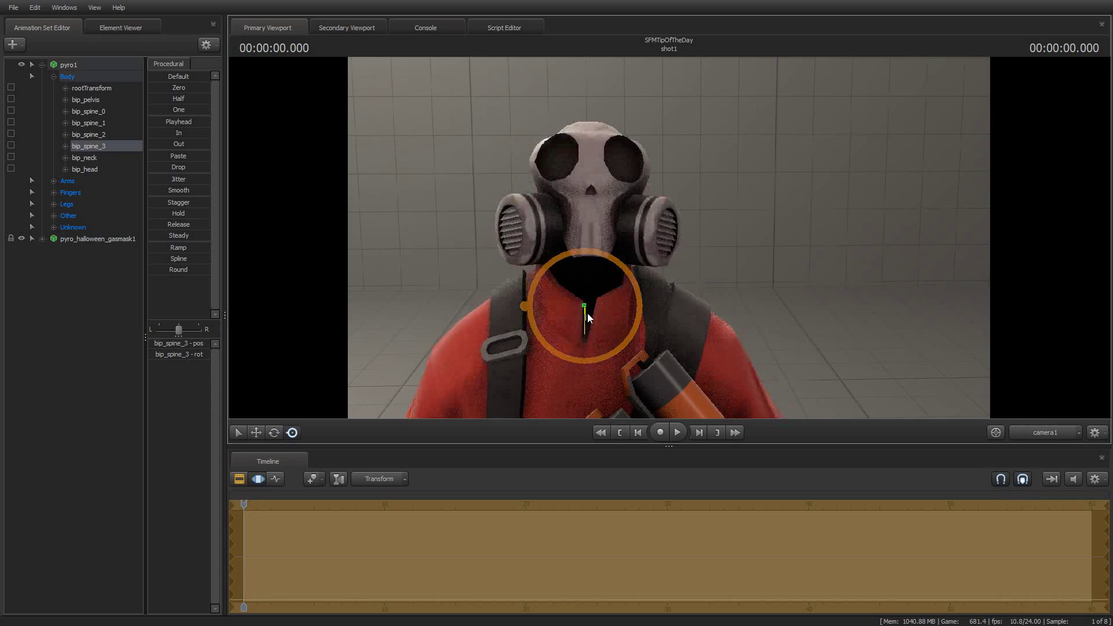
mouse_move(587, 314)
left_mouse_down()
mouse_move(587, 348)
mouse_move(603, 294)
mouse_move(566, 301)
mouse_move(592, 324)
mouse_move(576, 318)
left_mouse_up()
left_click(87, 158)
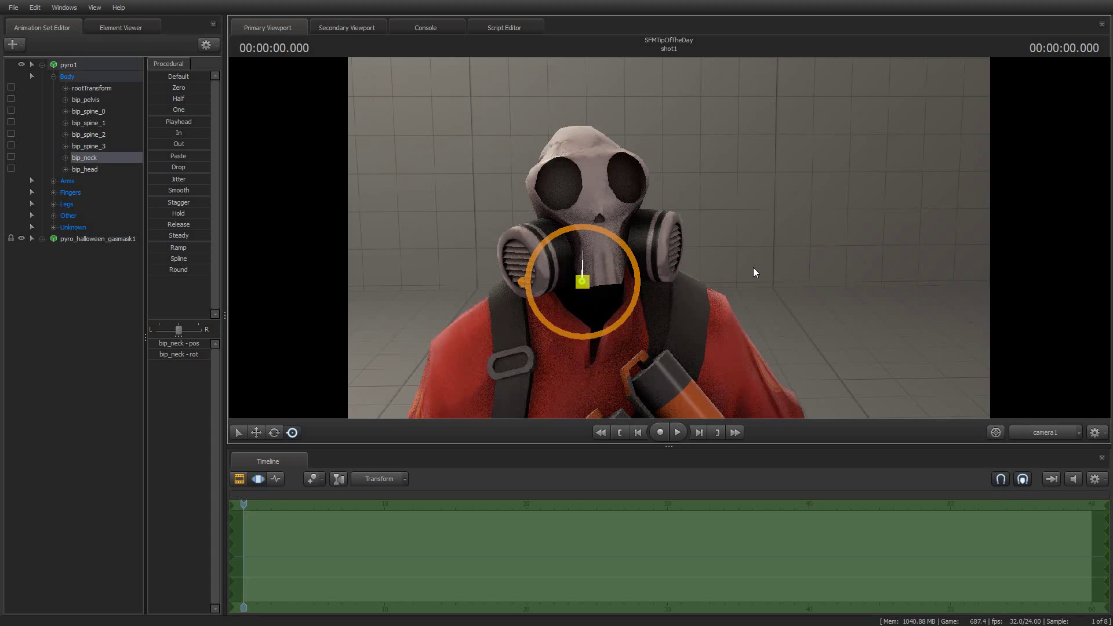
left_click_drag(778, 197, 929, 285)
key("s")
key("a")
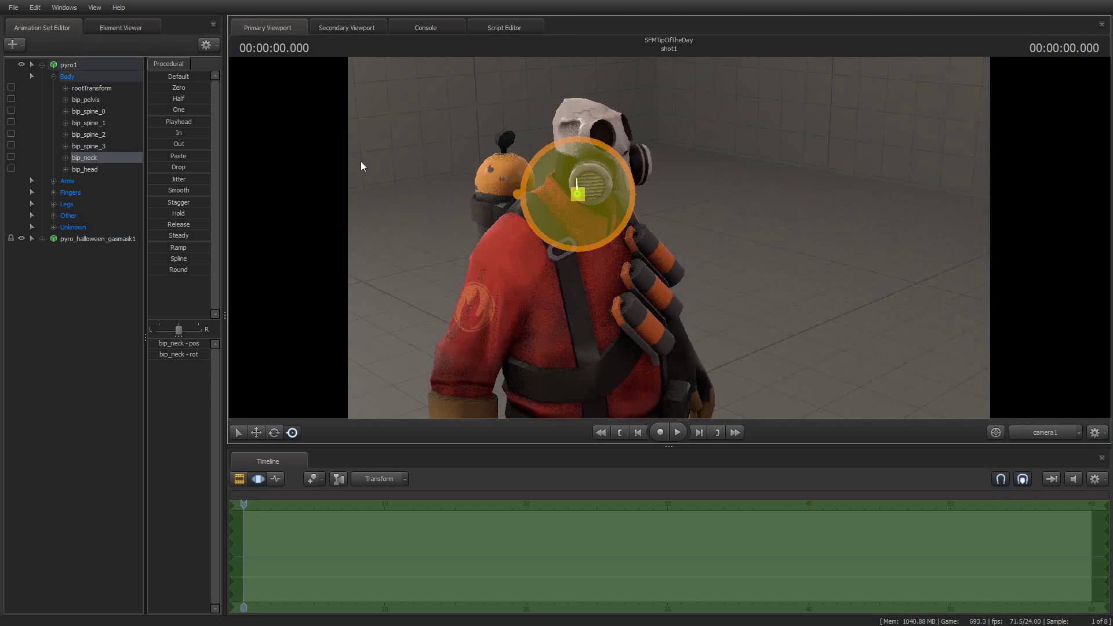
Step: Hide pyro1's backpack by setting its backpack body group to <none>
left_click(70, 64)
right_click(70, 64)
mouse_move(127, 213)
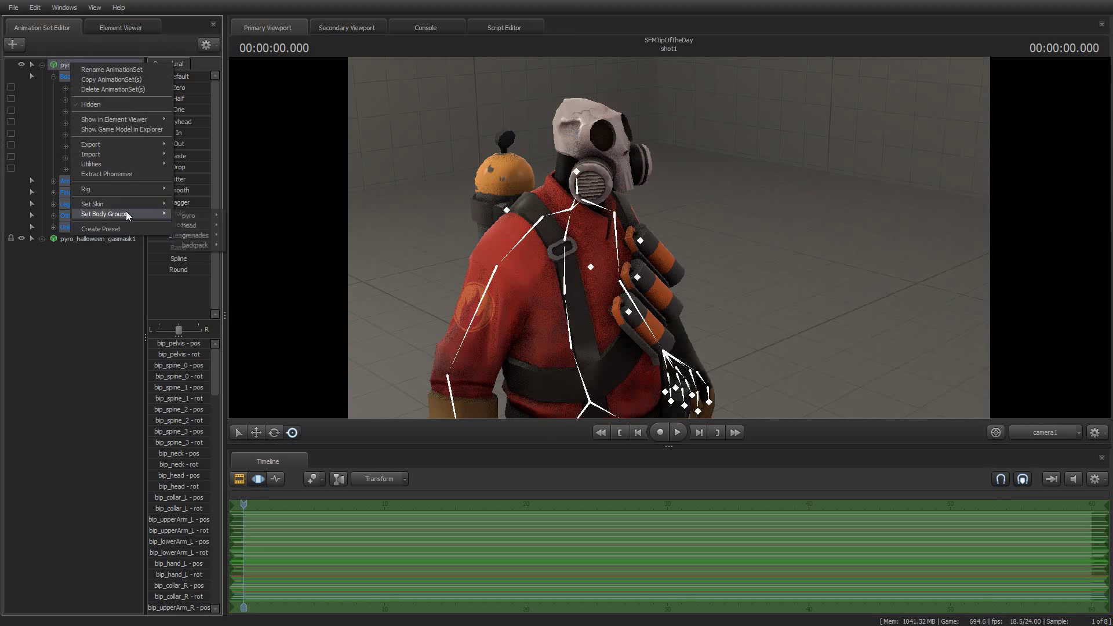
mouse_move(203, 218)
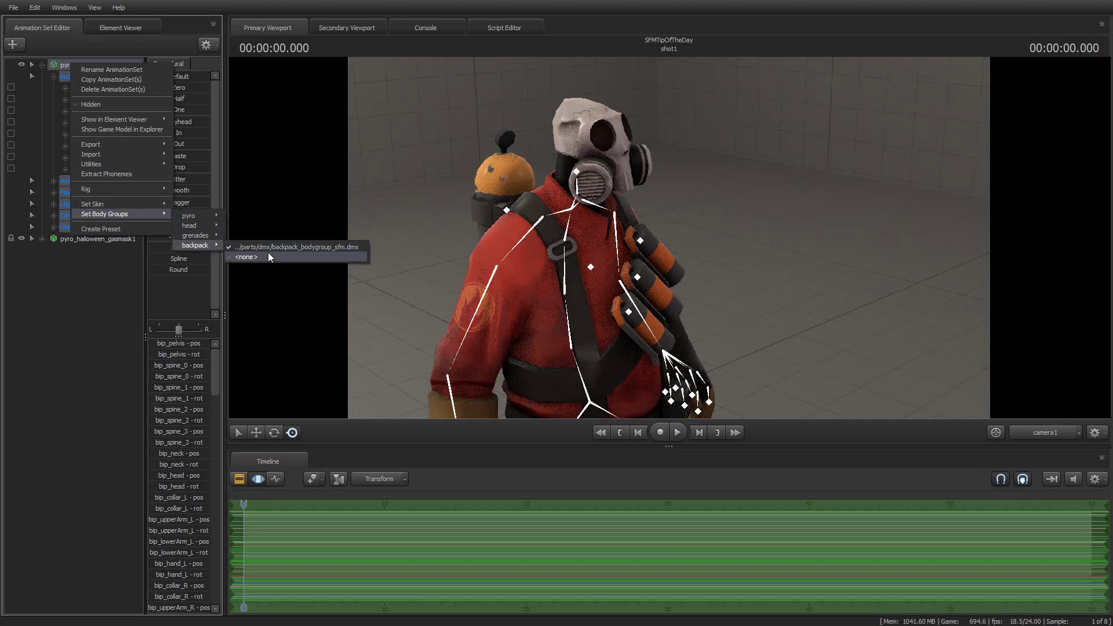
left_click(267, 254)
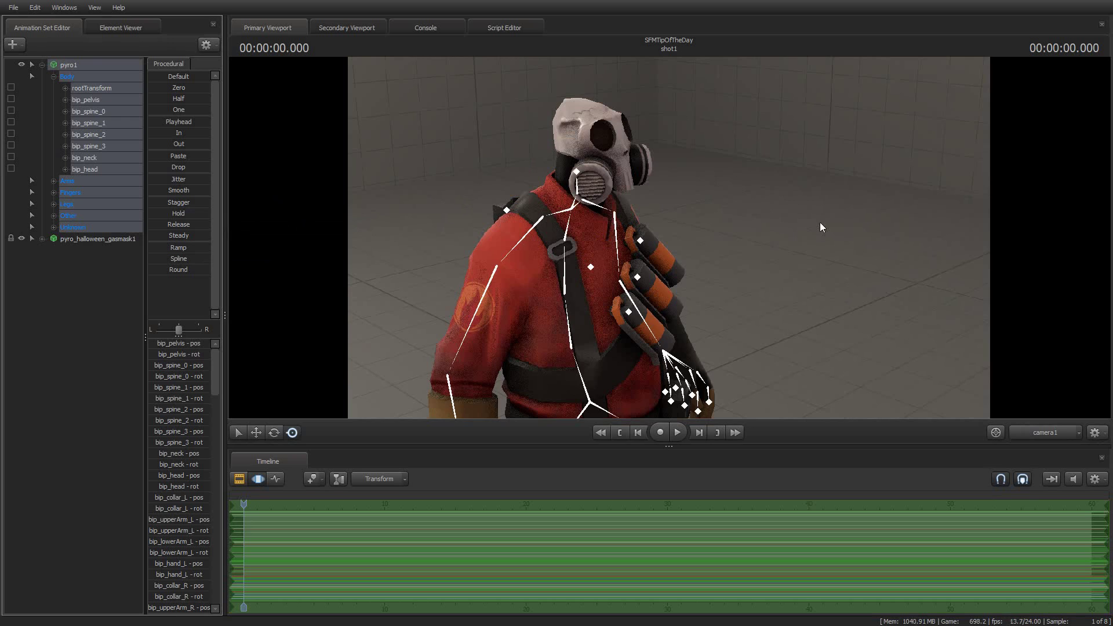
Step: Examine the gas mask's fit on the Pyro from the front, both close up and with the body in view
left_click_drag(821, 224, 685, 232)
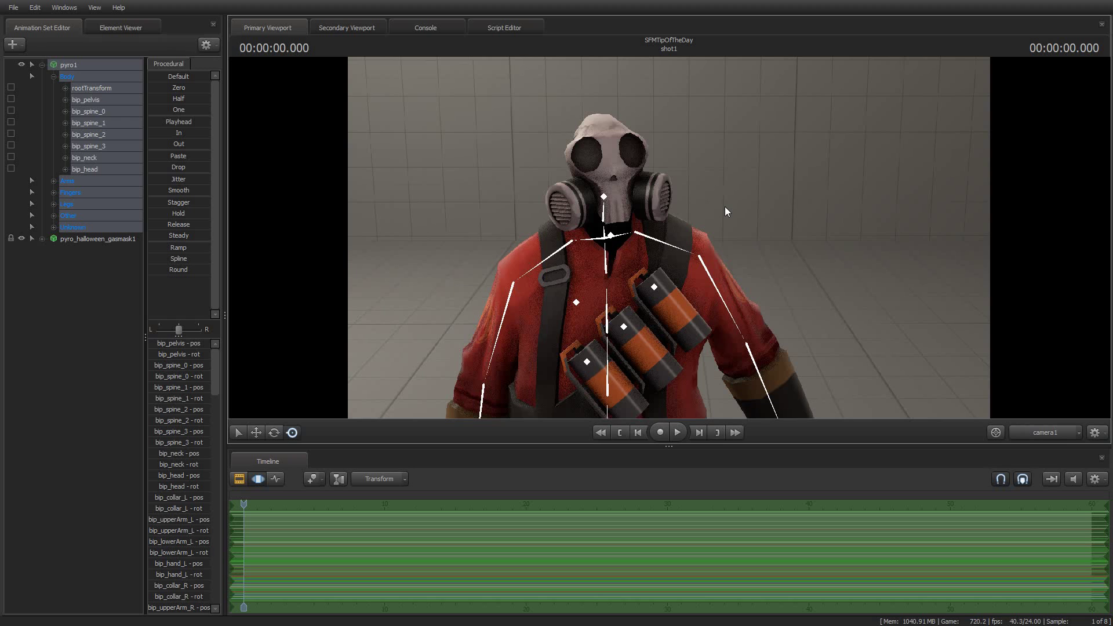
left_click_drag(734, 132, 670, 237)
middle_click_drag(671, 228, 770, 218)
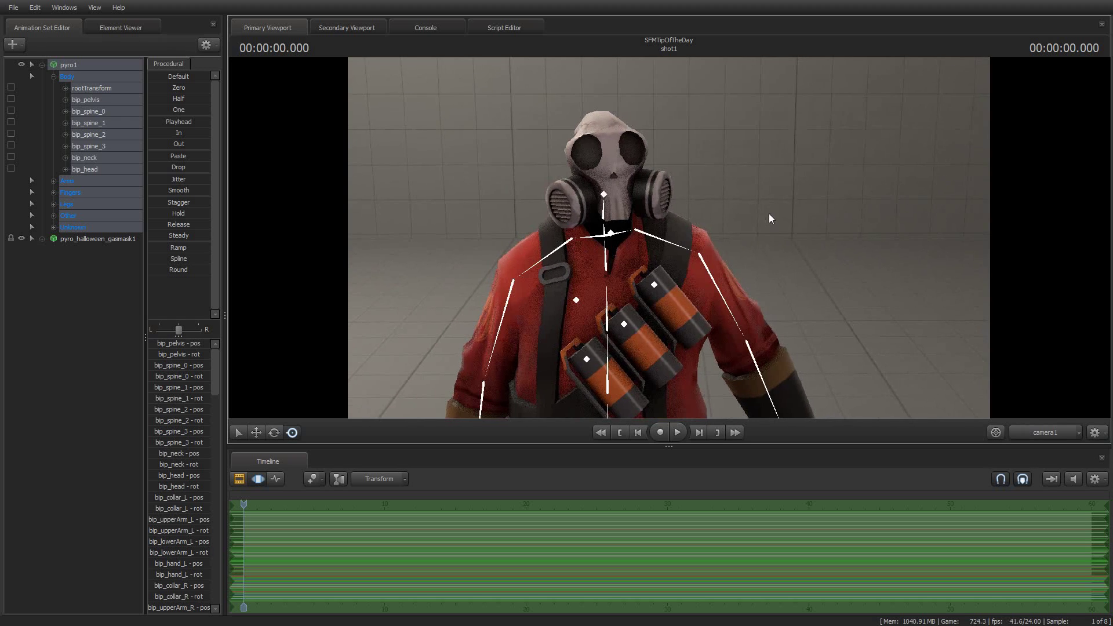
key("w")
left_click_drag(776, 201, 634, 254)
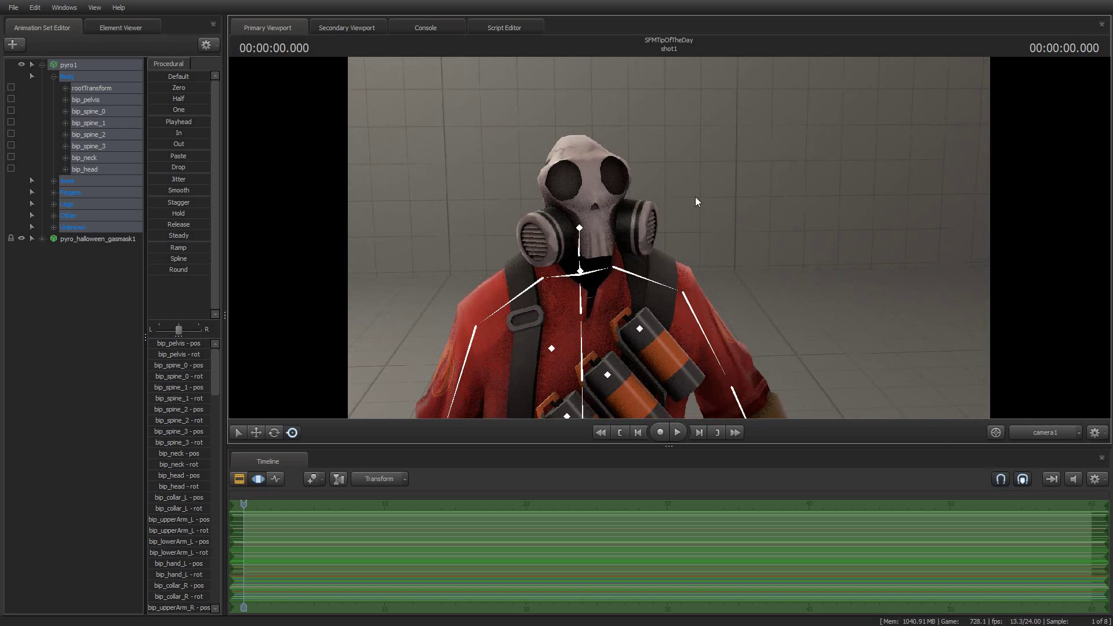
left_click_drag(695, 196, 717, 221)
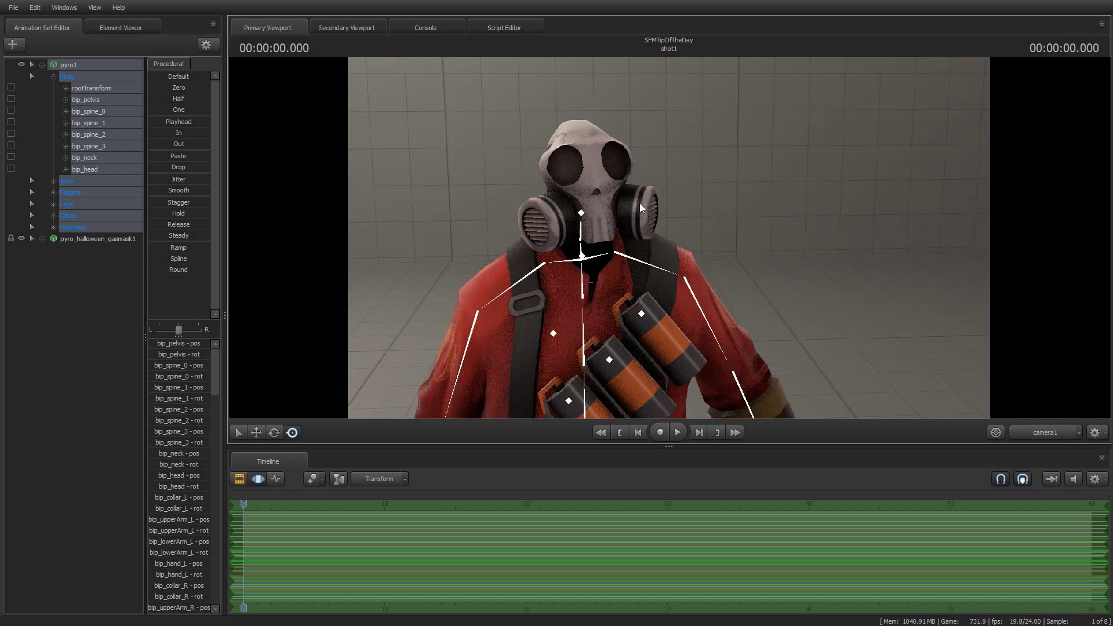
left_click_drag(775, 174, 670, 241)
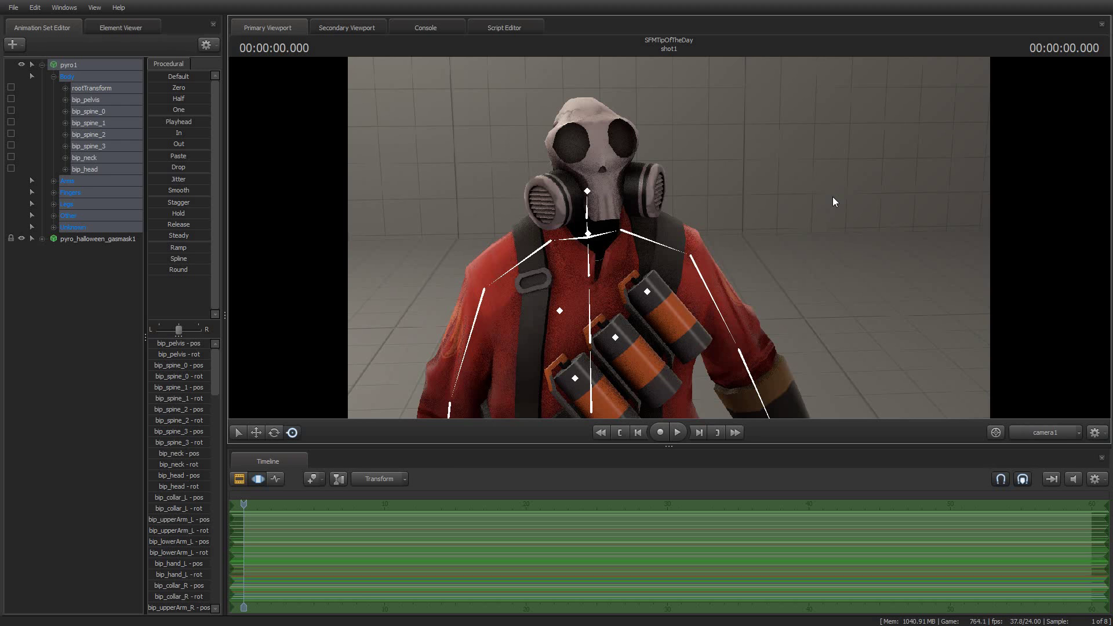
left_click_drag(833, 197, 822, 257)
key("s")
key("s")
left_click_drag(793, 202, 669, 237)
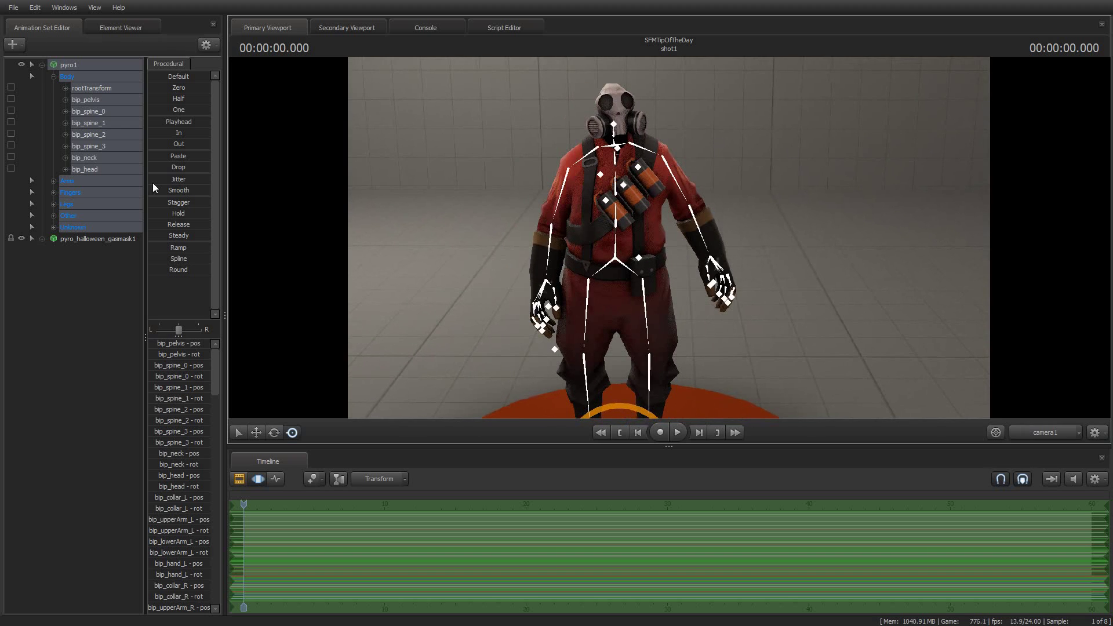
Step: Select the pyro_halloween_gasmask1 animation set and collapse the pyro1 animation set
left_click(89, 238)
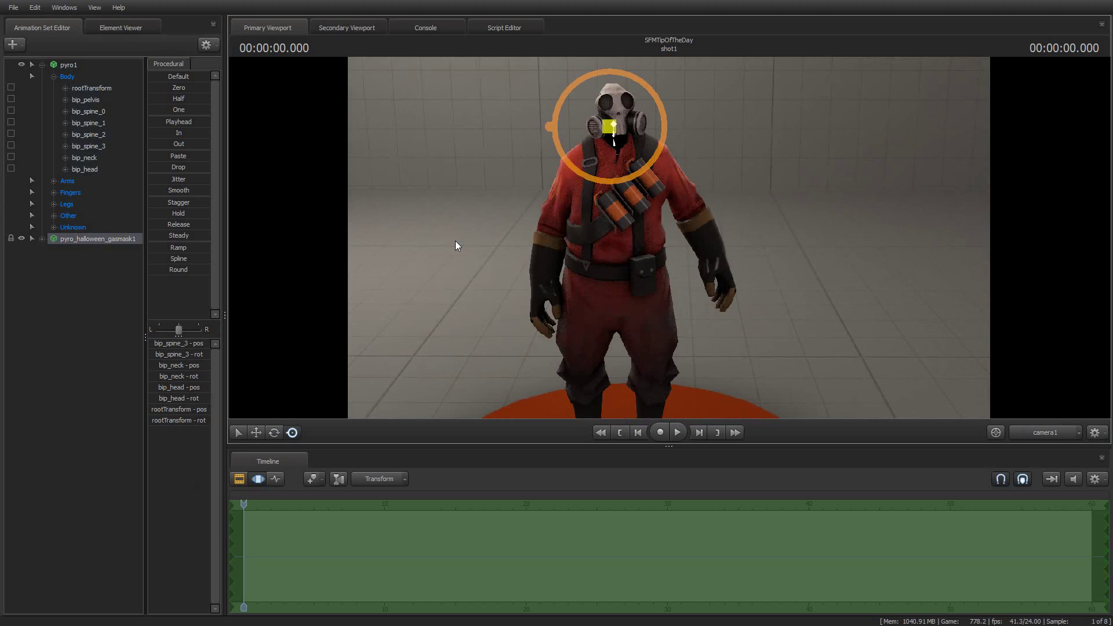
left_click(43, 64)
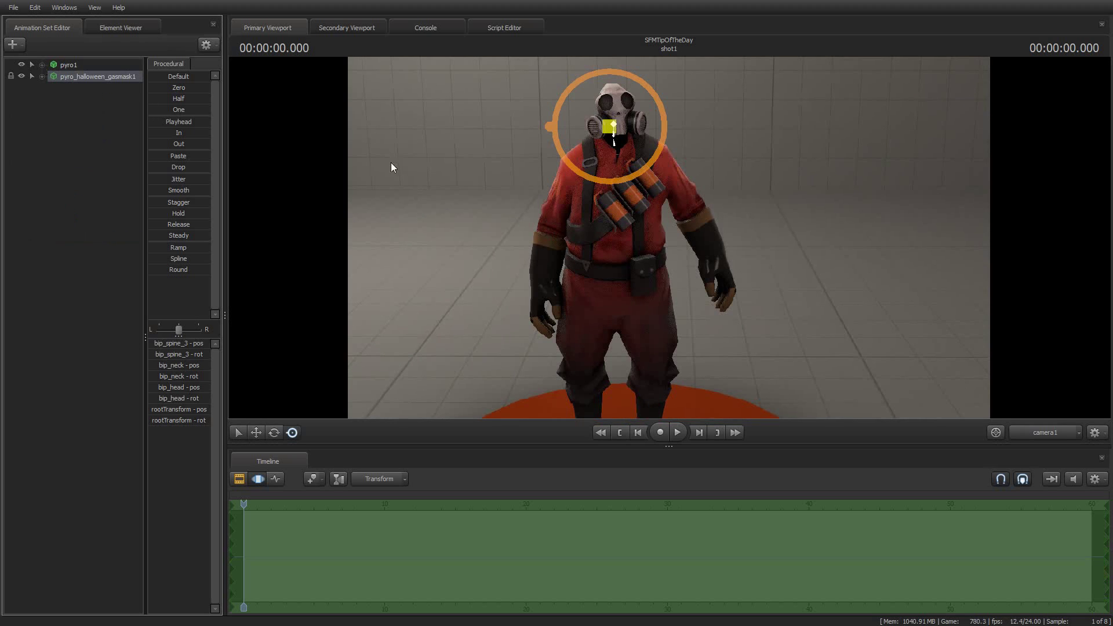